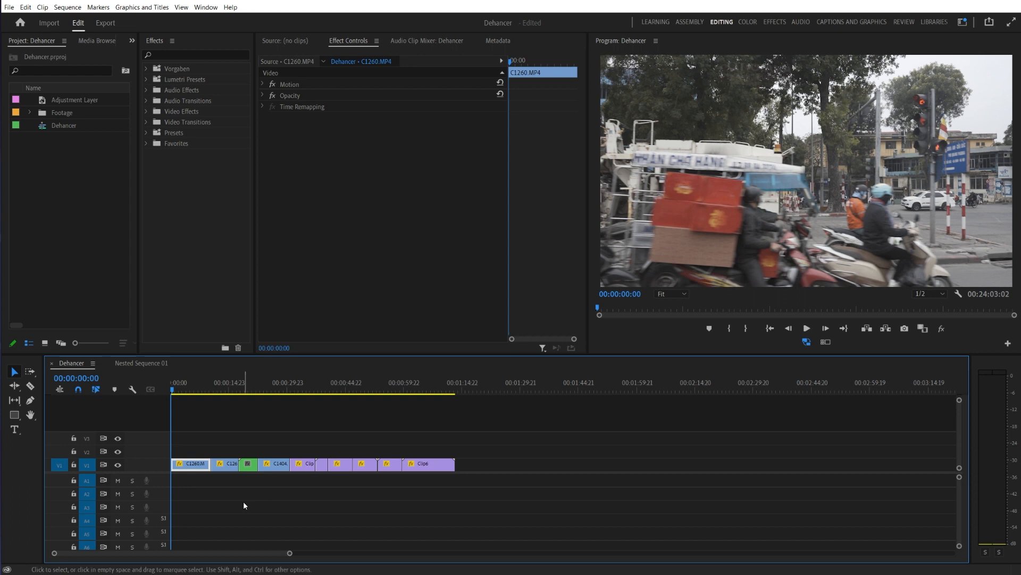
Place the Adjustment Layer on track V3 so it spans all clips in the sequence.
key(space)
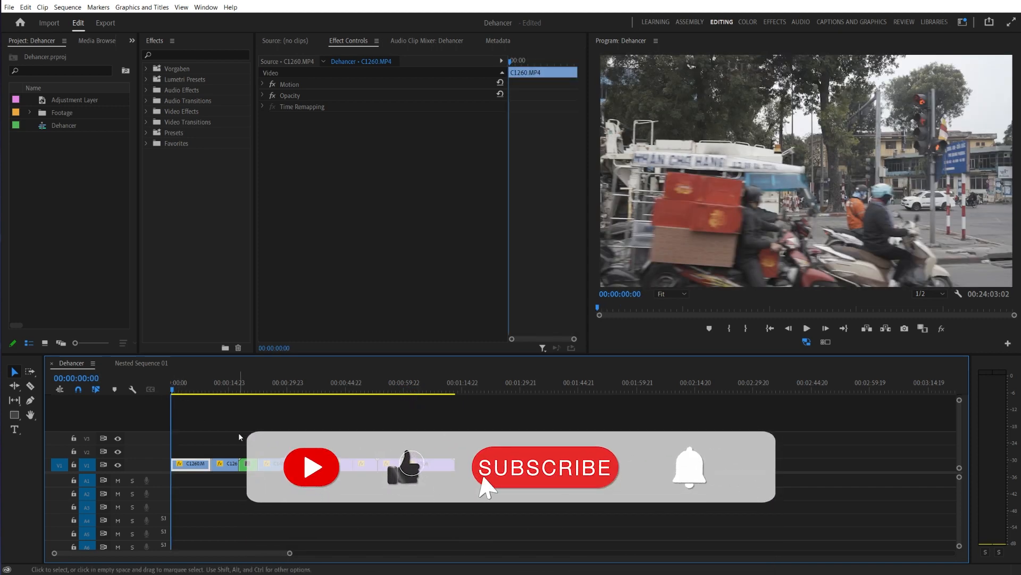
drag(74, 100, 455, 439)
click(187, 441)
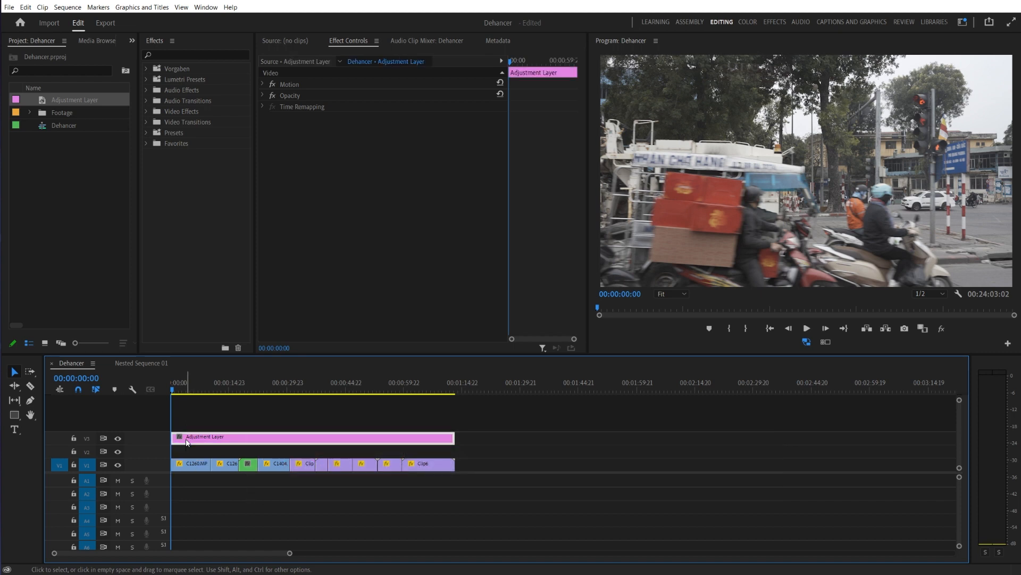
Find the Dehancer Pro v1.2 effect by searching "deh", apply it to the adjustment layer, and clear the search.
click(195, 54)
text(deh)
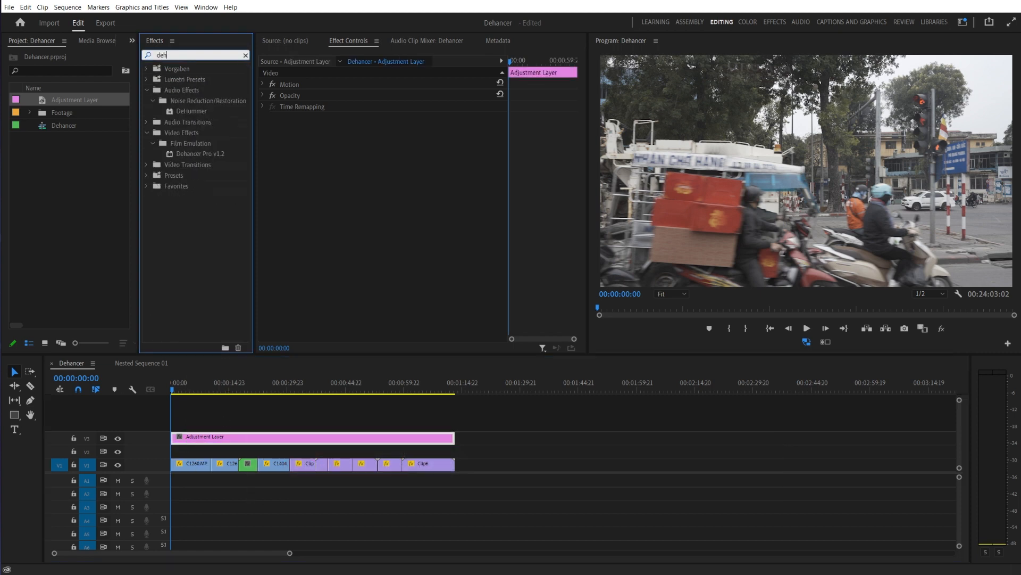
click(200, 154)
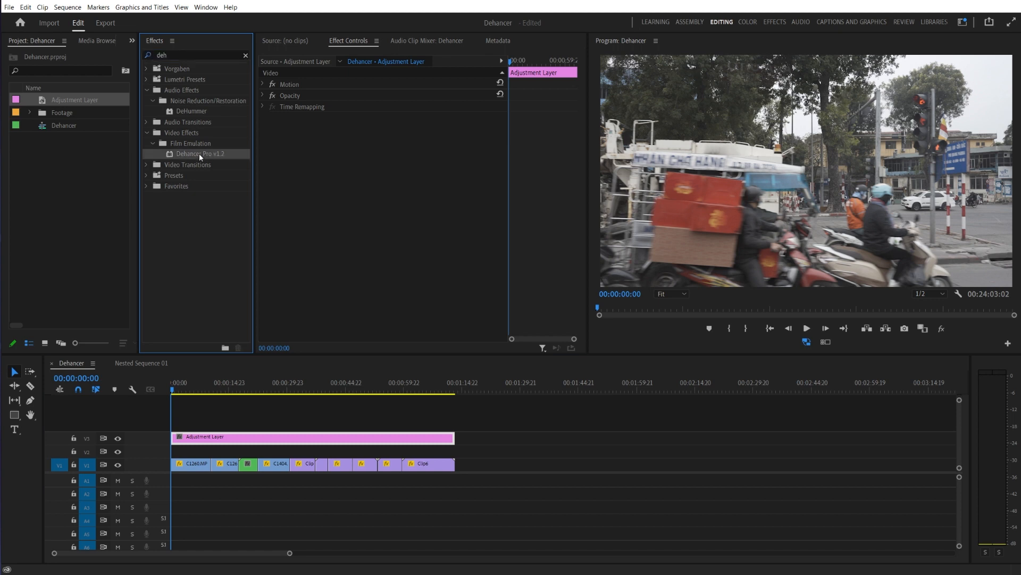
drag(199, 153, 263, 150)
drag(352, 161, 352, 163)
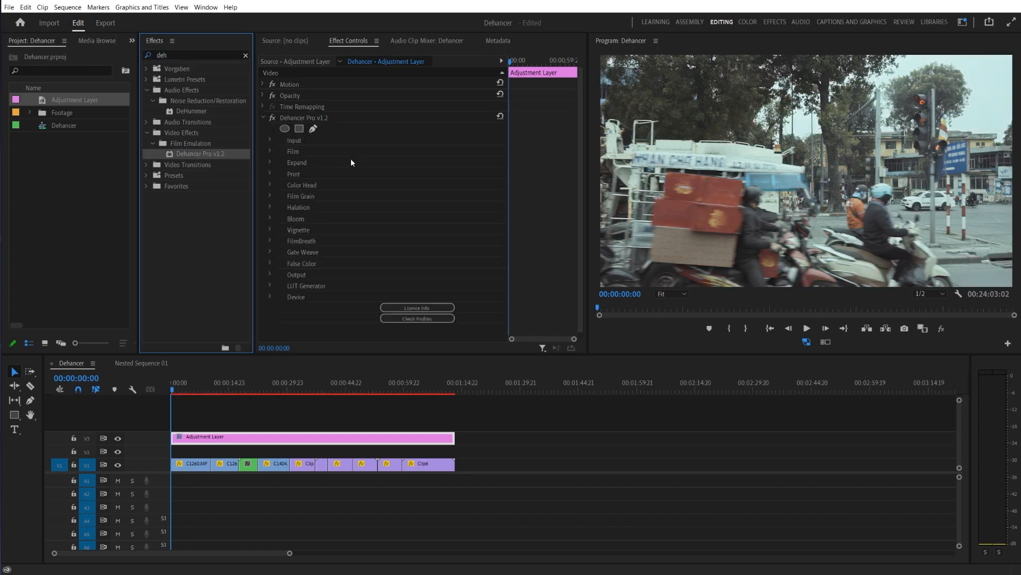
click(246, 55)
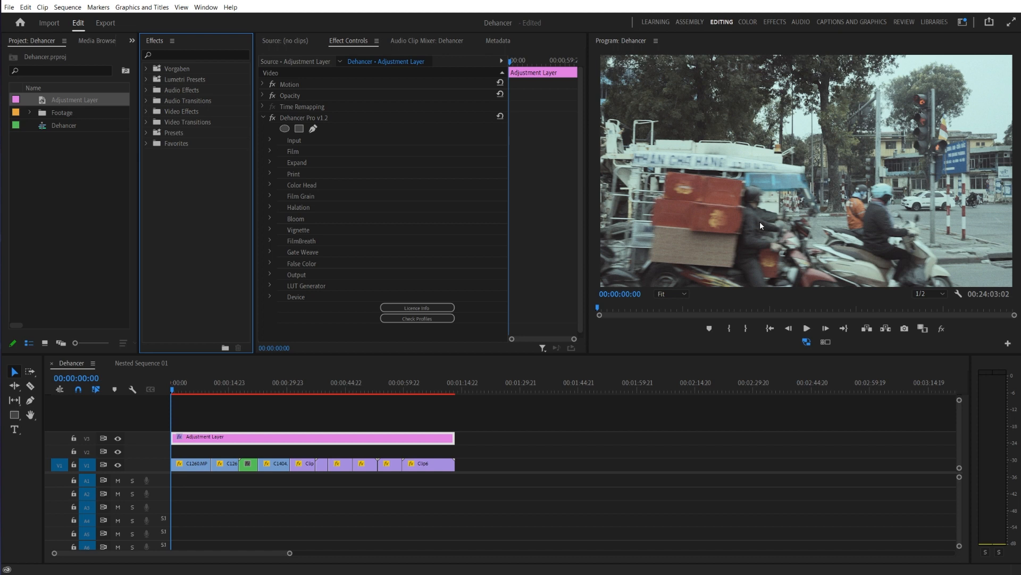
Show the Input and Film settings of Dehancer Pro and compare the picture with film emulation disabled and enabled.
click(269, 139)
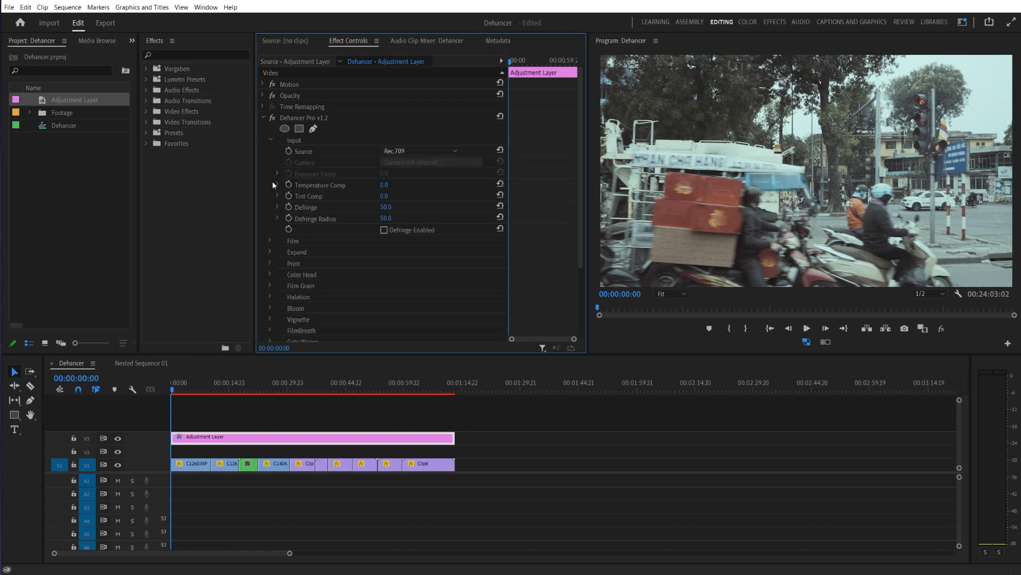
click(269, 242)
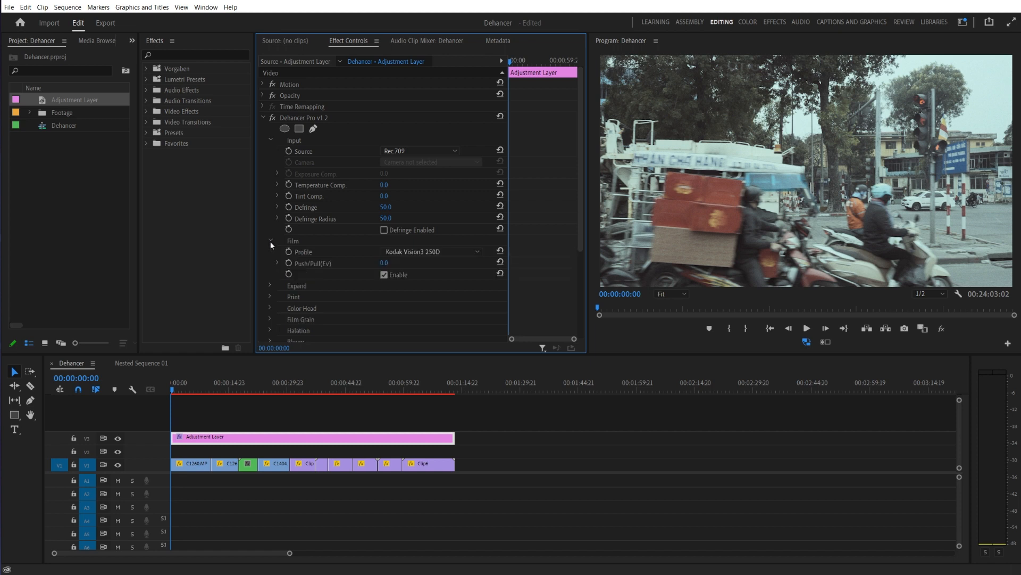
click(384, 274)
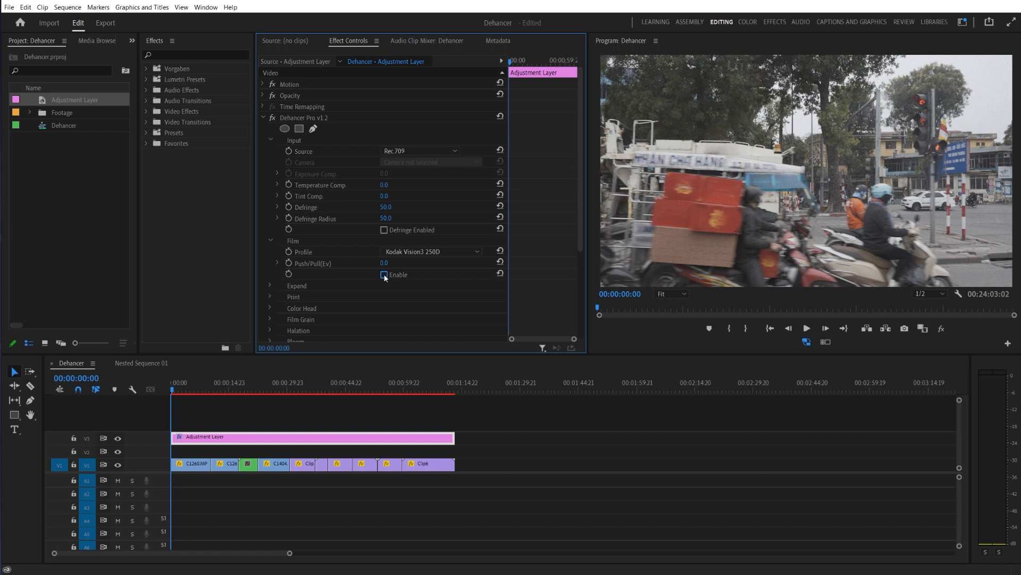
click(384, 275)
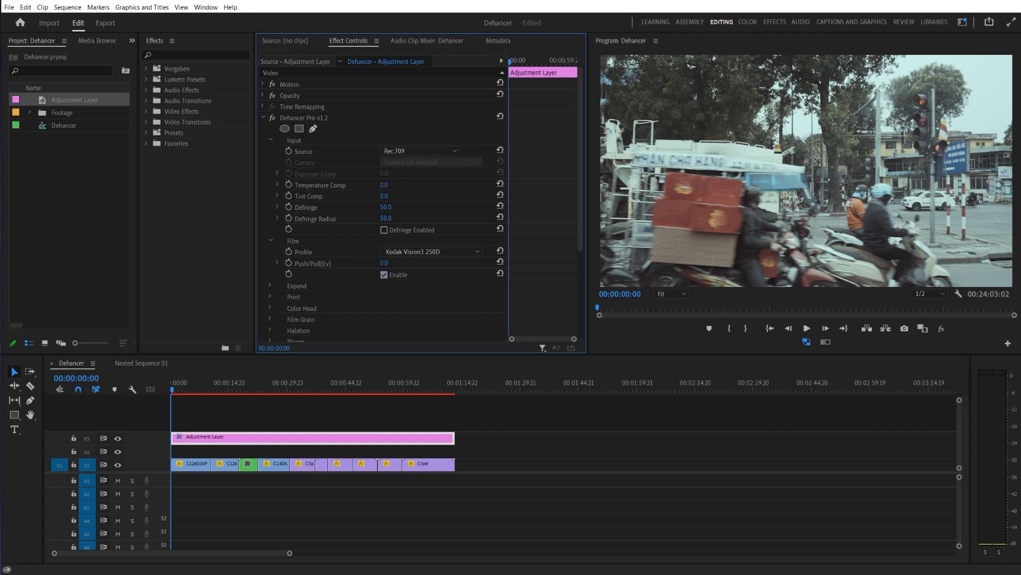
Try strong shifts of Temperature Comp. and Tint Comp. in the Input settings, undoing each one.
drag(386, 185, 407, 185)
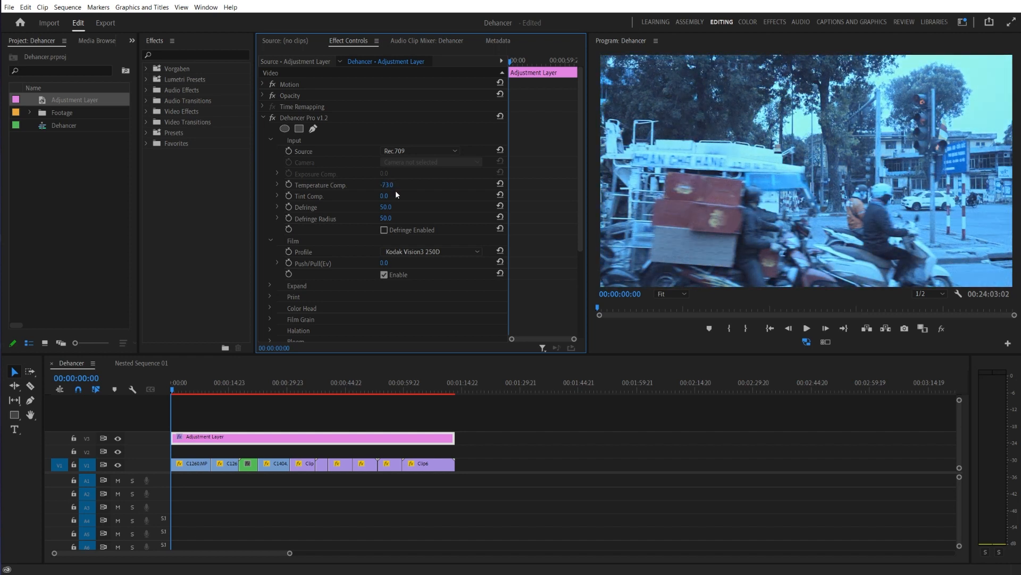
key(ctrl+z)
drag(387, 198, 440, 198)
drag(374, 197, 444, 209)
key(ctrl+z)
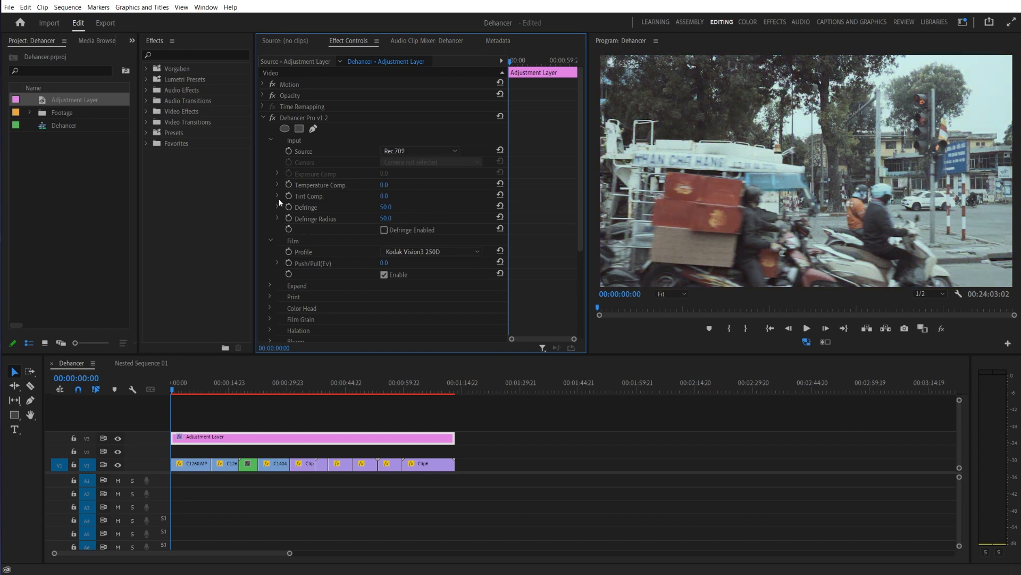
Collapse the Input settings and set the Film profile to Adox Color Implosion 100.
click(271, 140)
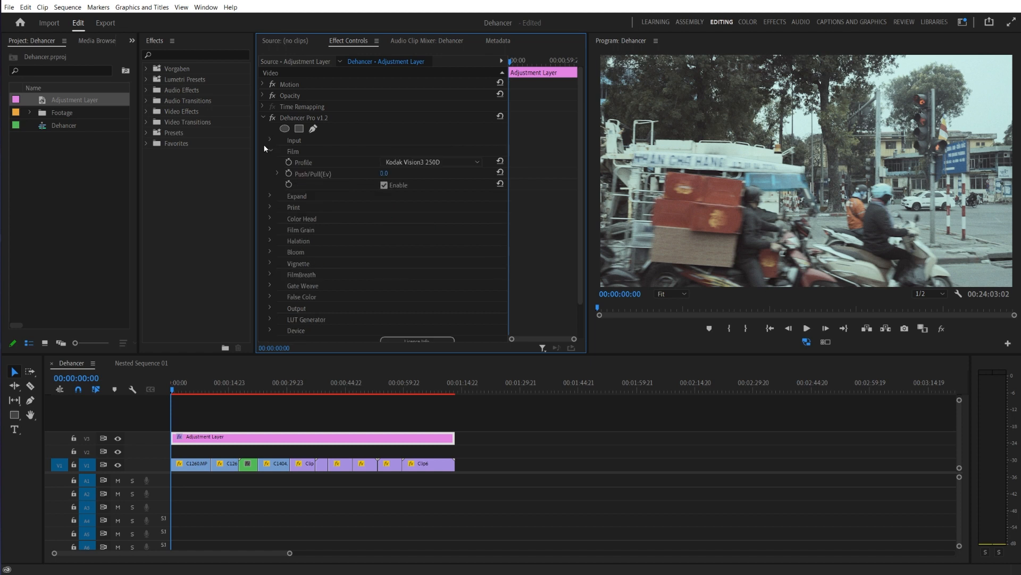
scroll(219, 471, up, 2)
scroll(213, 467, up, 1)
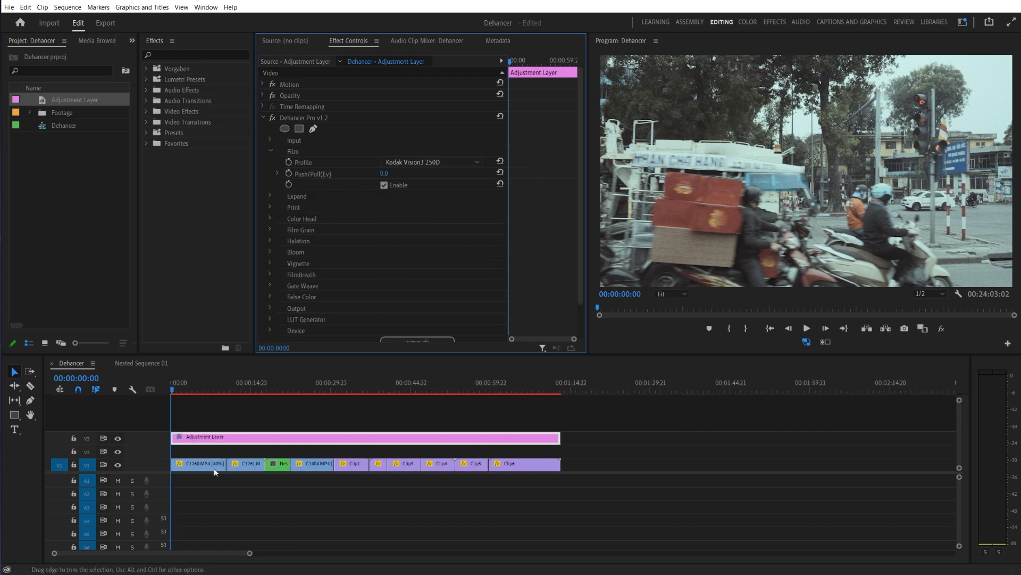
scroll(211, 463, up, 1)
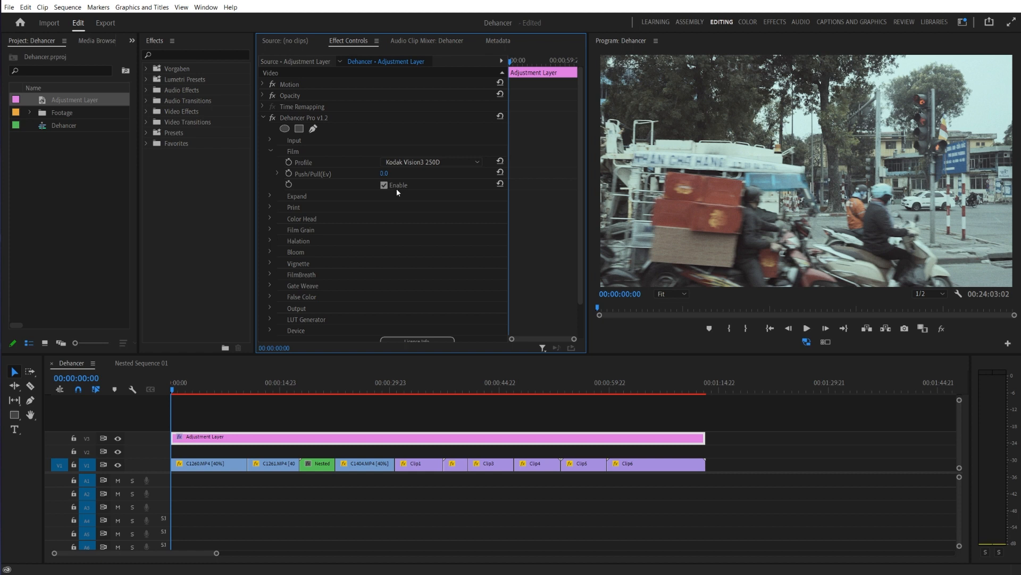
click(424, 163)
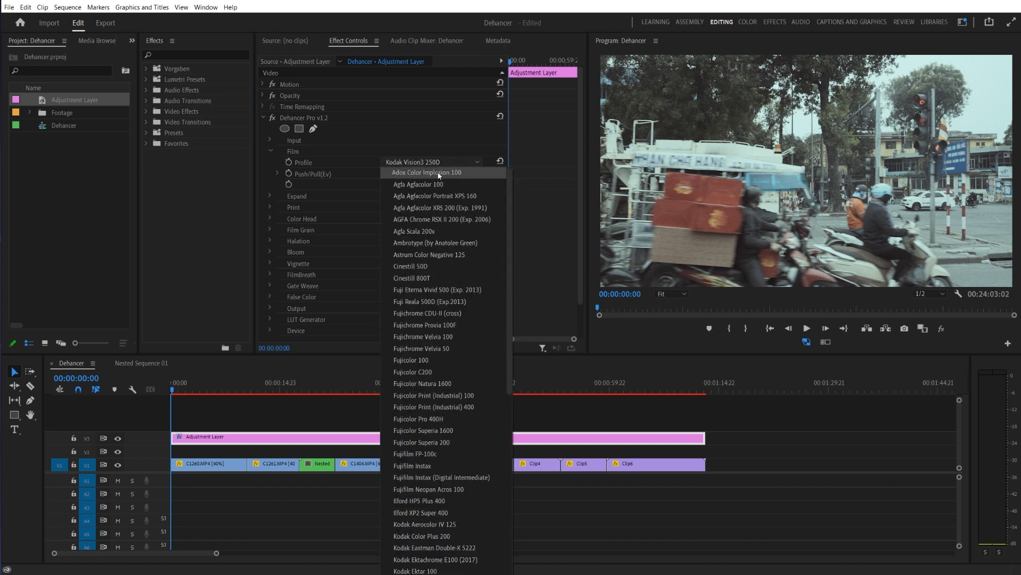
click(438, 173)
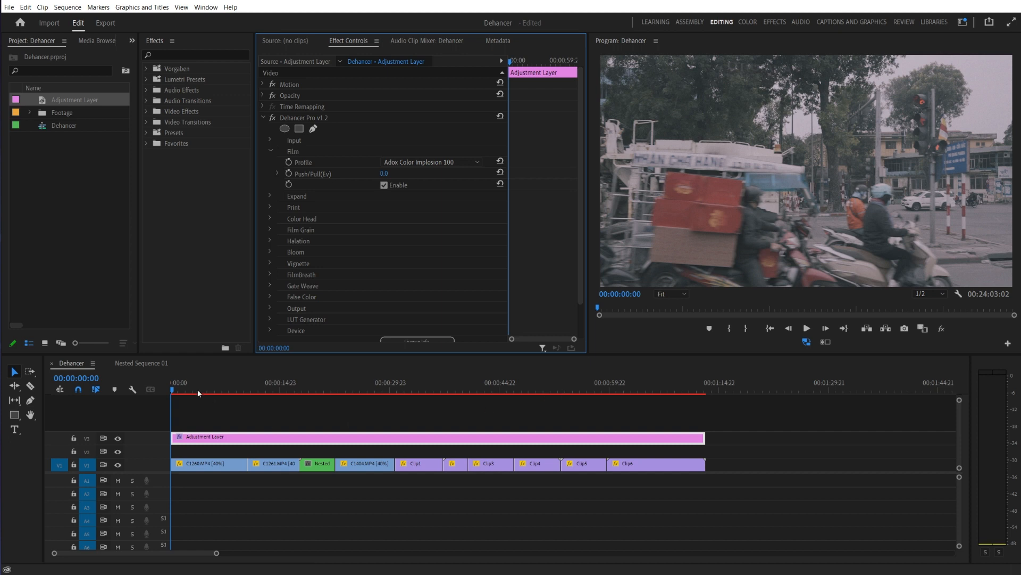
Play the sequence with the Film emulation enabled and disabled to compare the footage, leaving it enabled.
click(176, 384)
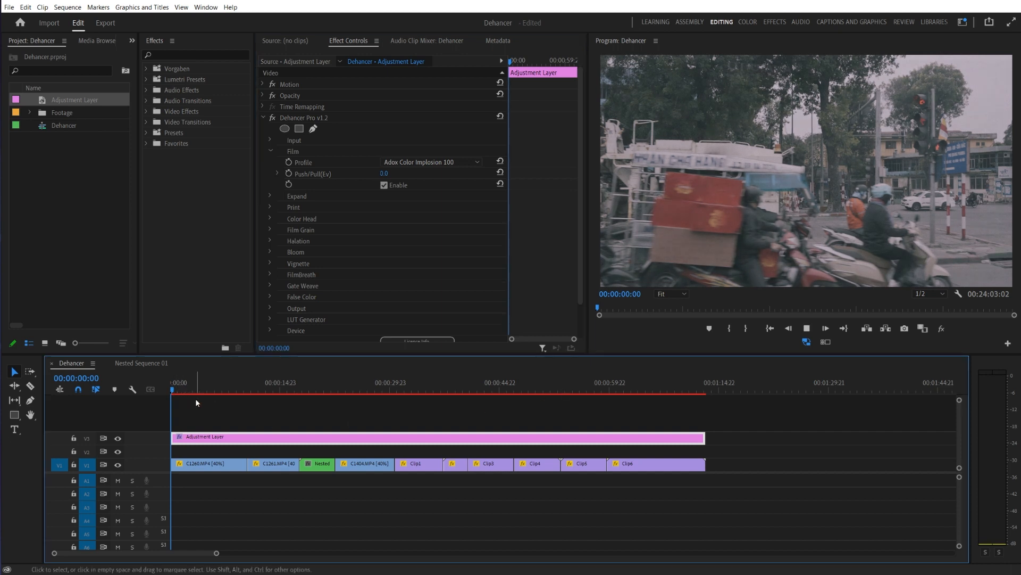
key(space)
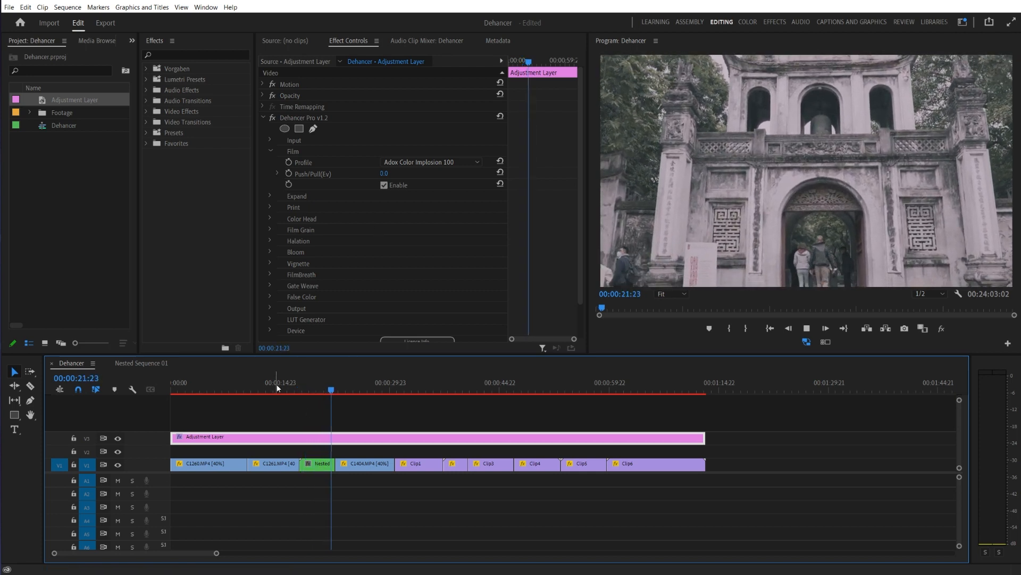
drag(277, 384, 291, 383)
click(383, 185)
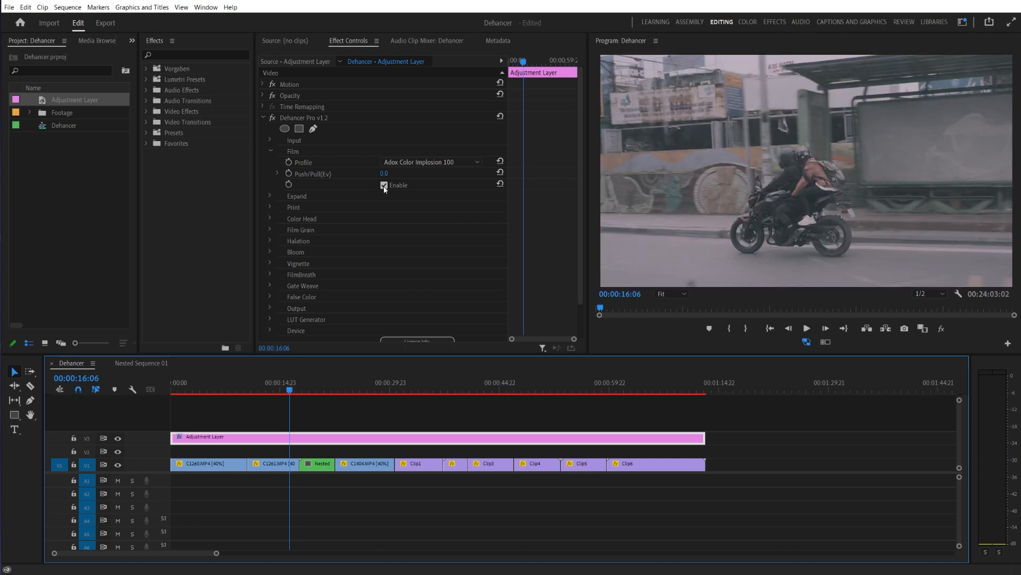
click(288, 384)
key(space)
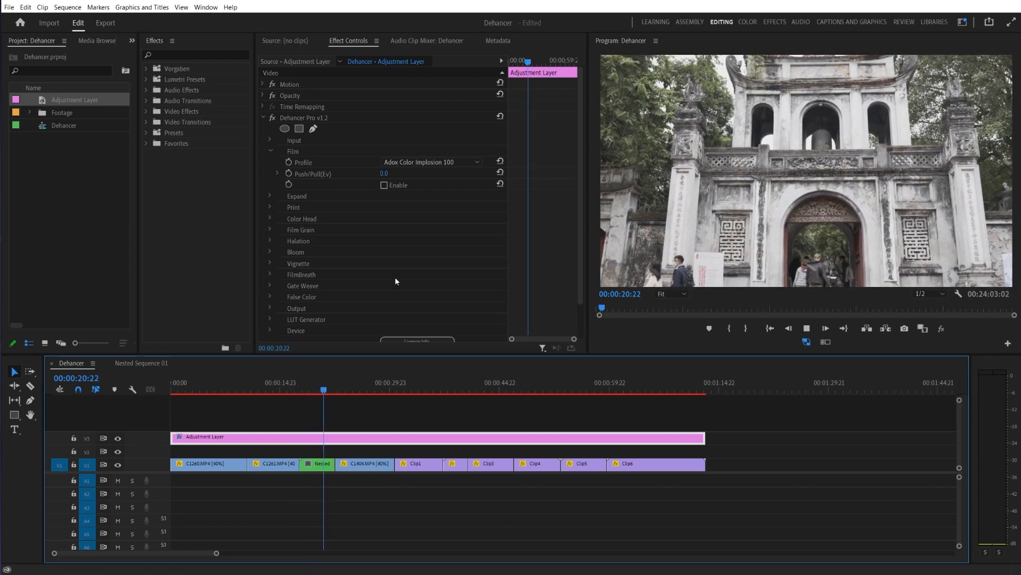
click(385, 186)
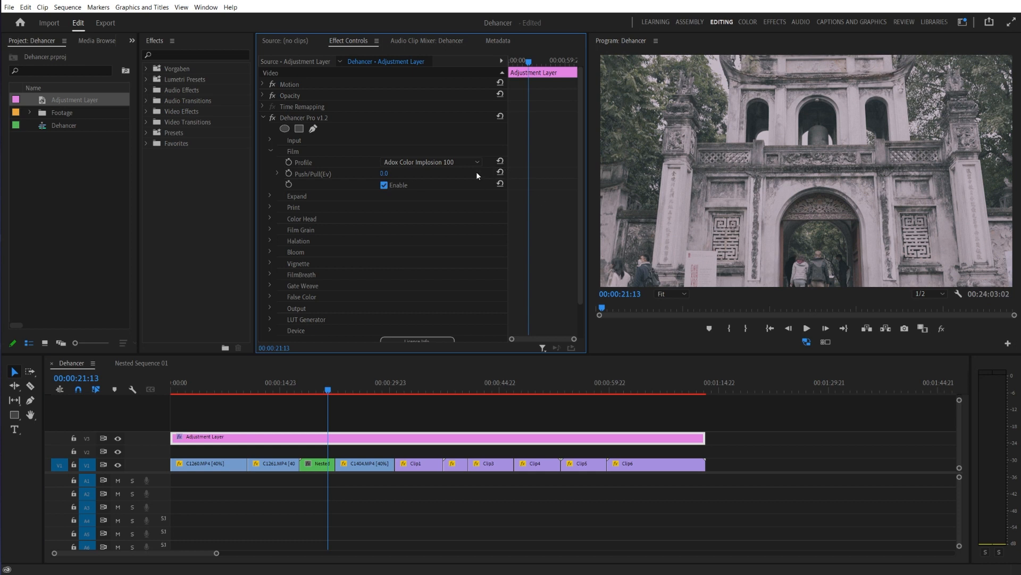
Try the Film profiles Cinestill 50D, Fujichrome CDU-II (cross) and Fujicolor Print (Industrial) 400 on the temple gate shot.
click(436, 162)
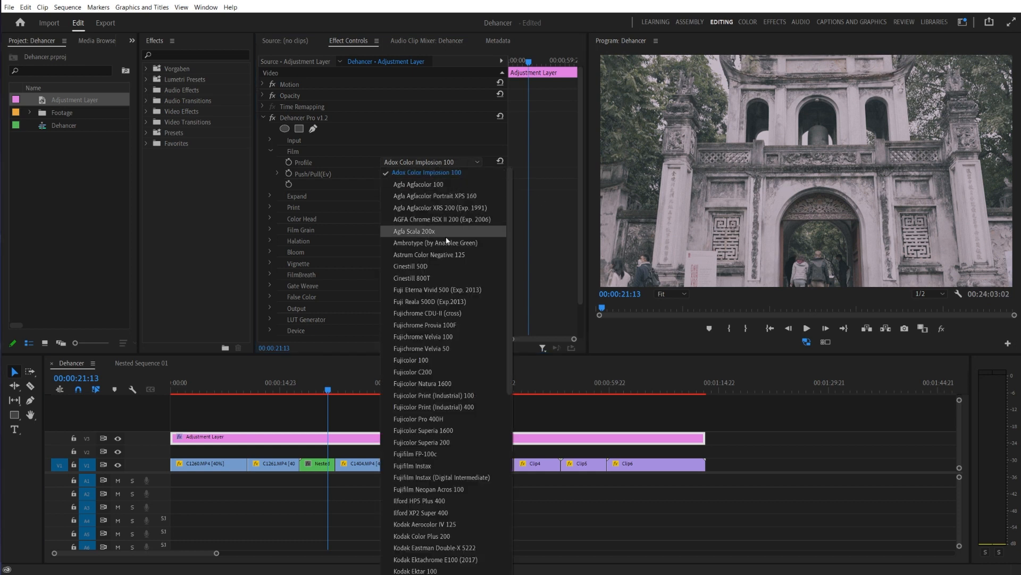
click(433, 268)
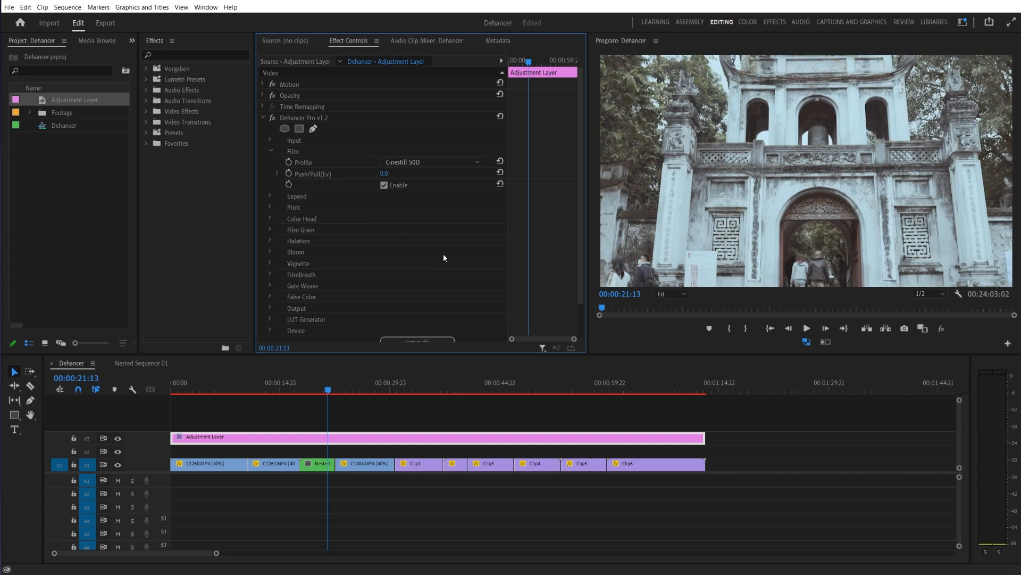
click(445, 163)
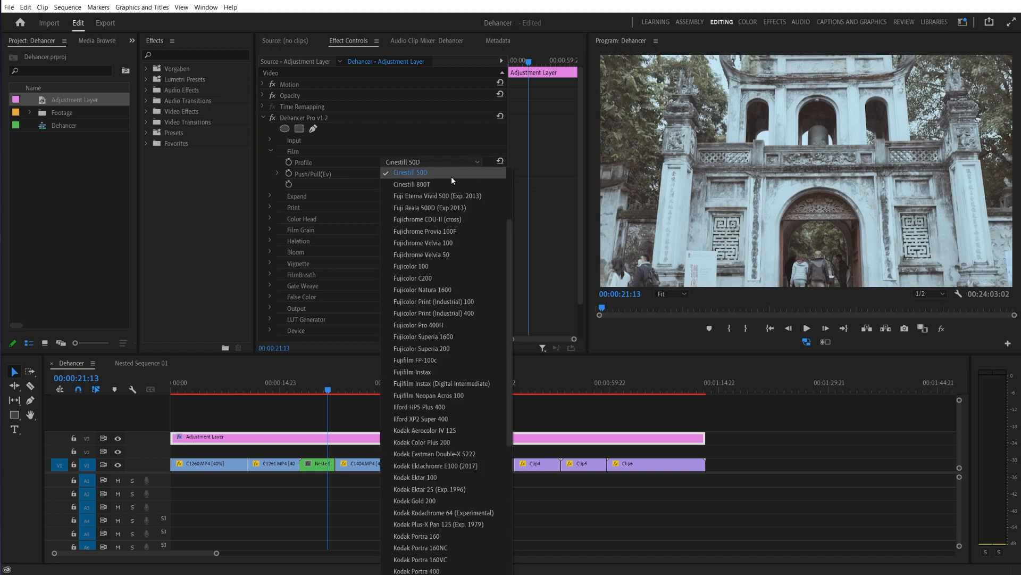
click(452, 219)
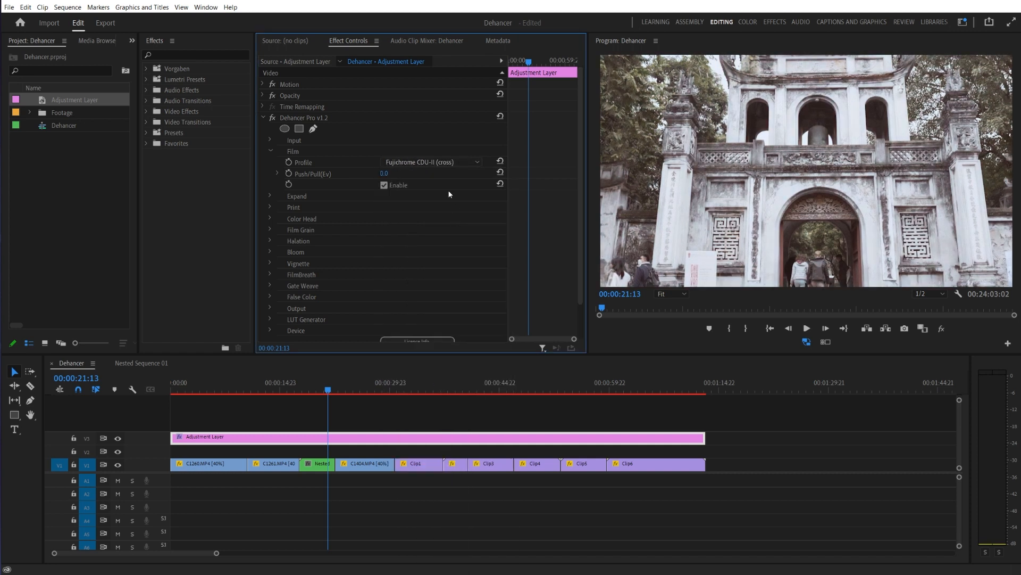
click(448, 162)
click(448, 263)
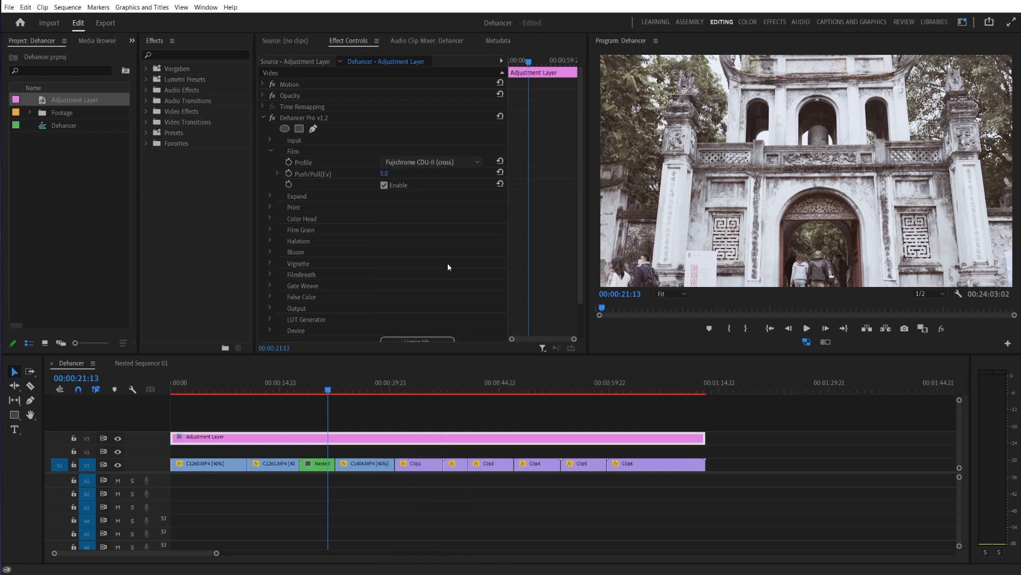
Try the Film profiles Kodak Portra 400 and Rollei Ortho 25, playing the first street clip with the latter.
click(450, 165)
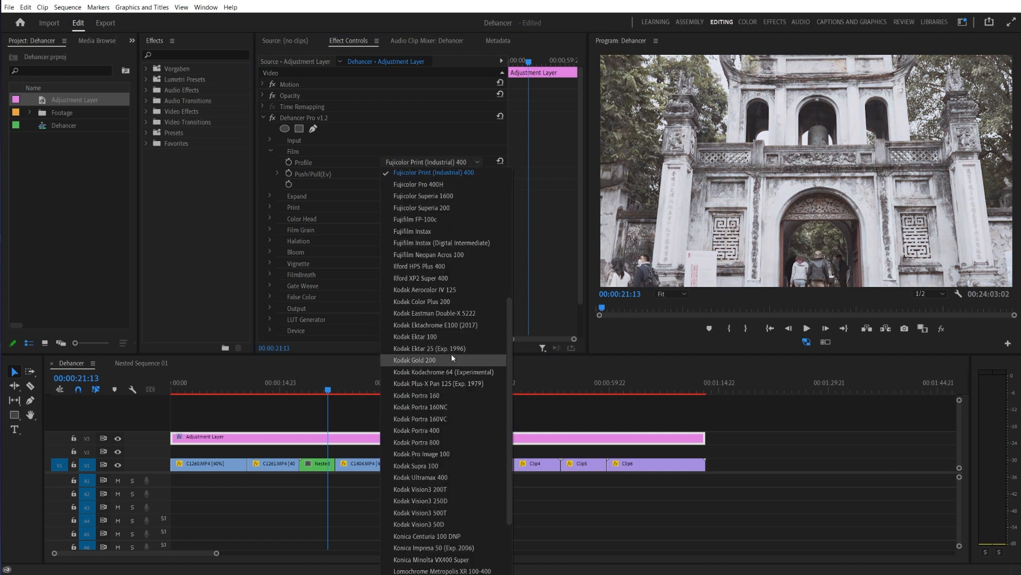
click(447, 430)
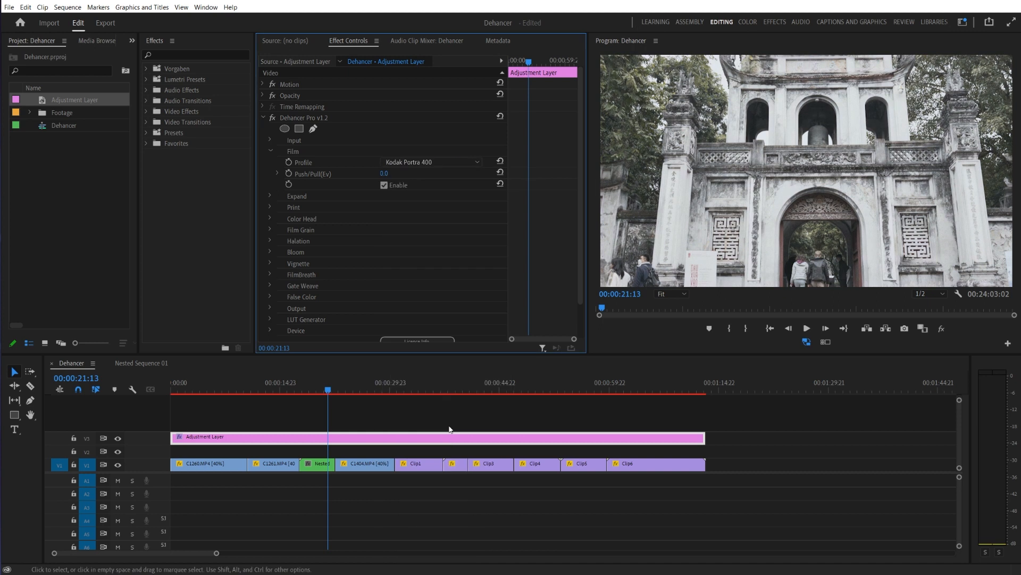
click(451, 162)
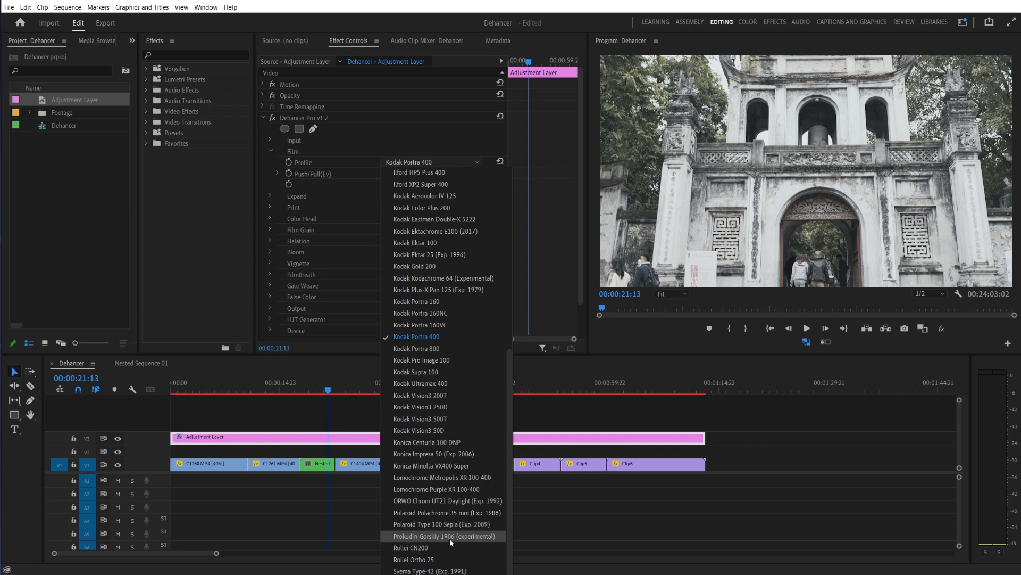
click(438, 559)
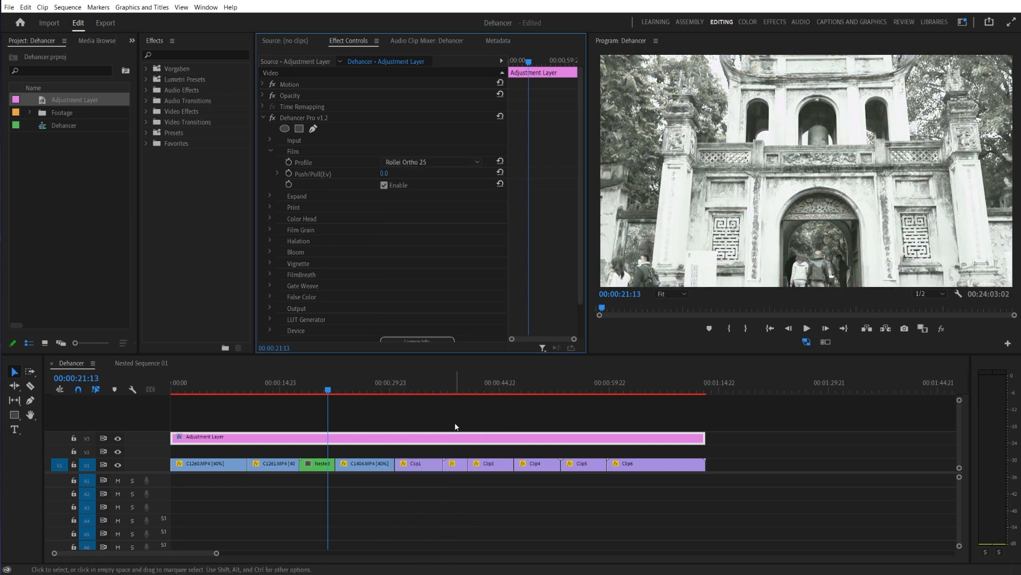
click(223, 379)
click(215, 381)
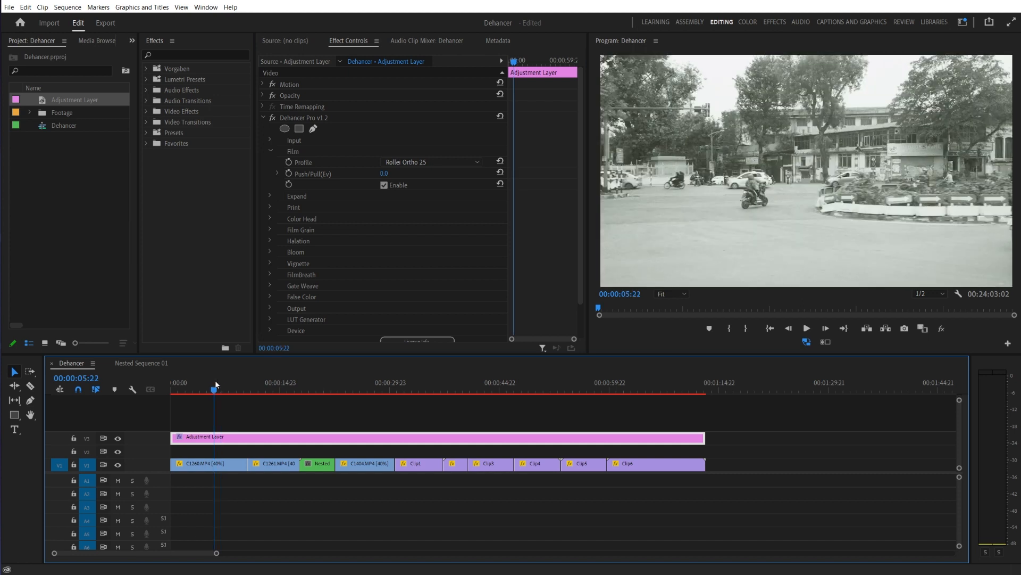
key(space)
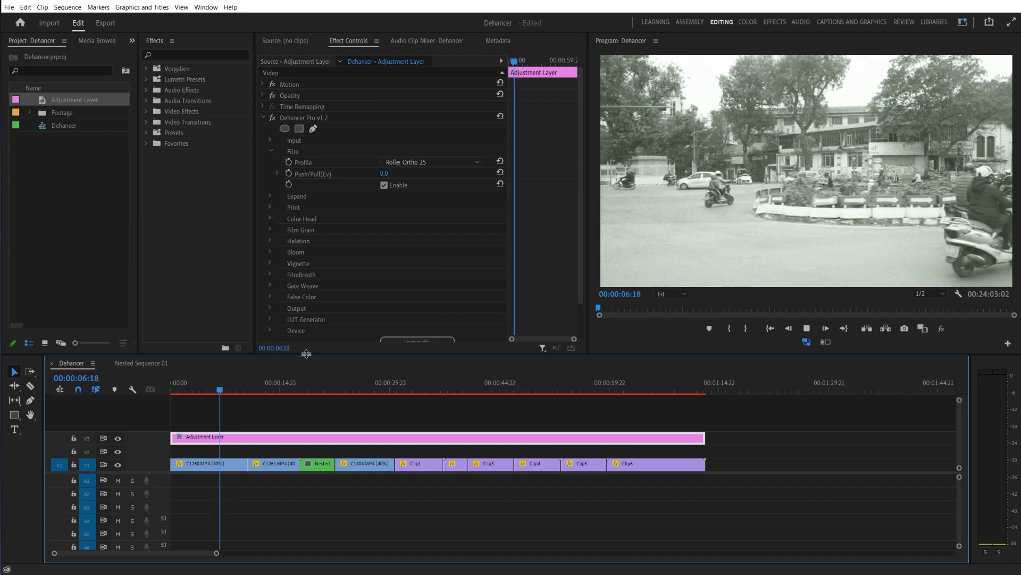
Set the Film profile to Adox Color Implosion 100 and show the Expand settings of Dehancer Pro.
click(431, 162)
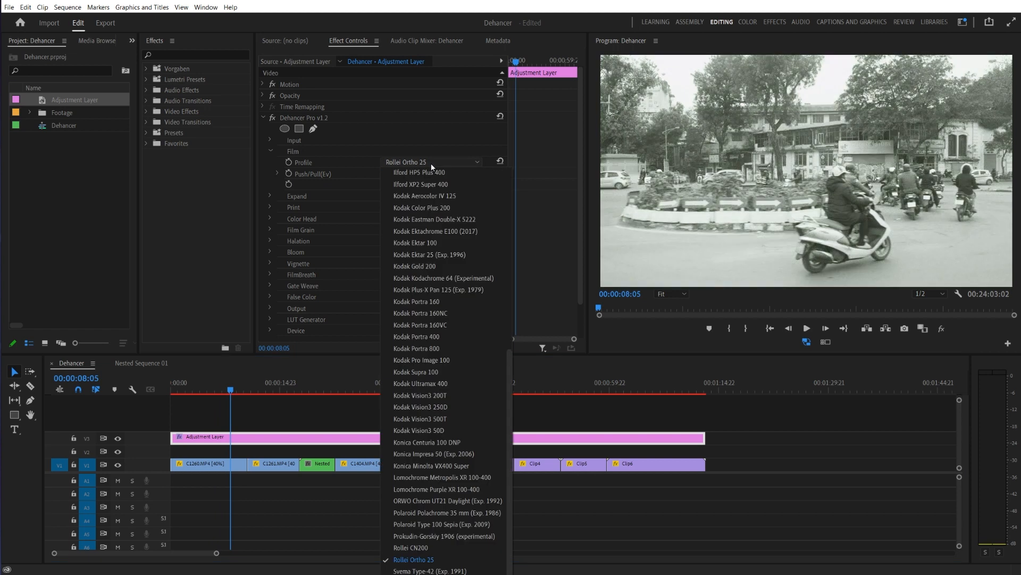
scroll(426, 209, up, 10)
click(420, 173)
click(270, 195)
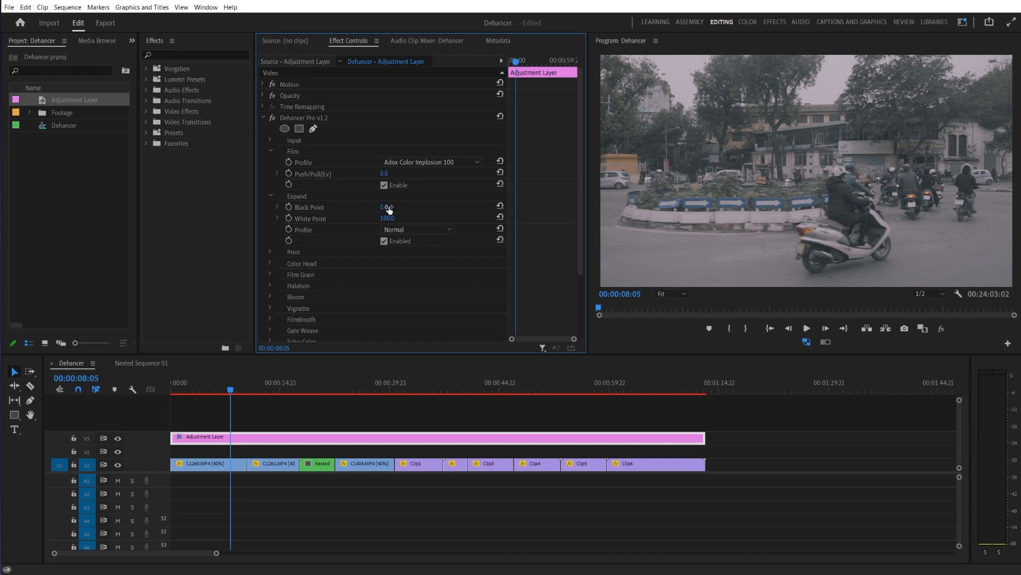
Try a different White Point in the Expand settings, undo it, check the Expand profile options, and collapse the section.
mouse_move(387, 218)
mouse_down()
mouse_move(398, 218)
mouse_move(366, 218)
mouse_move(392, 218)
mouse_move(380, 218)
mouse_up()
key(ctrl+z)
click(408, 228)
click(407, 225)
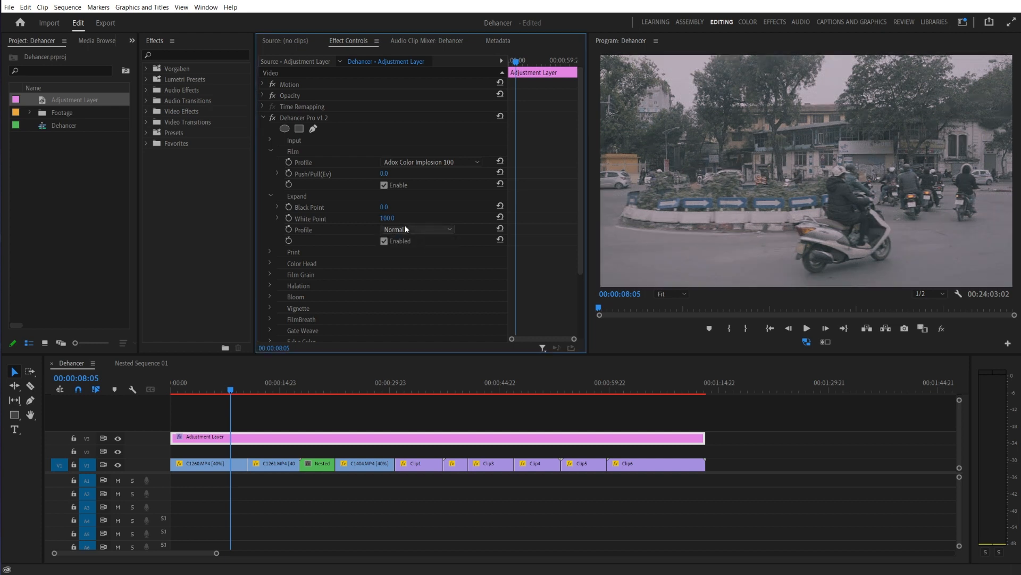
click(270, 196)
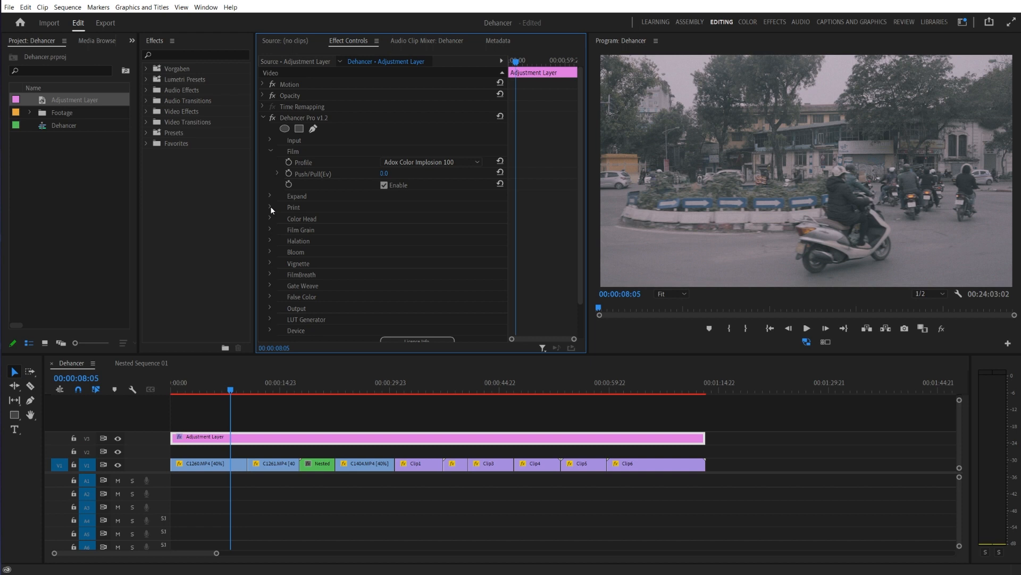
Set the Print profile of Dehancer Pro to Kodak 2383 Print Film.
click(270, 207)
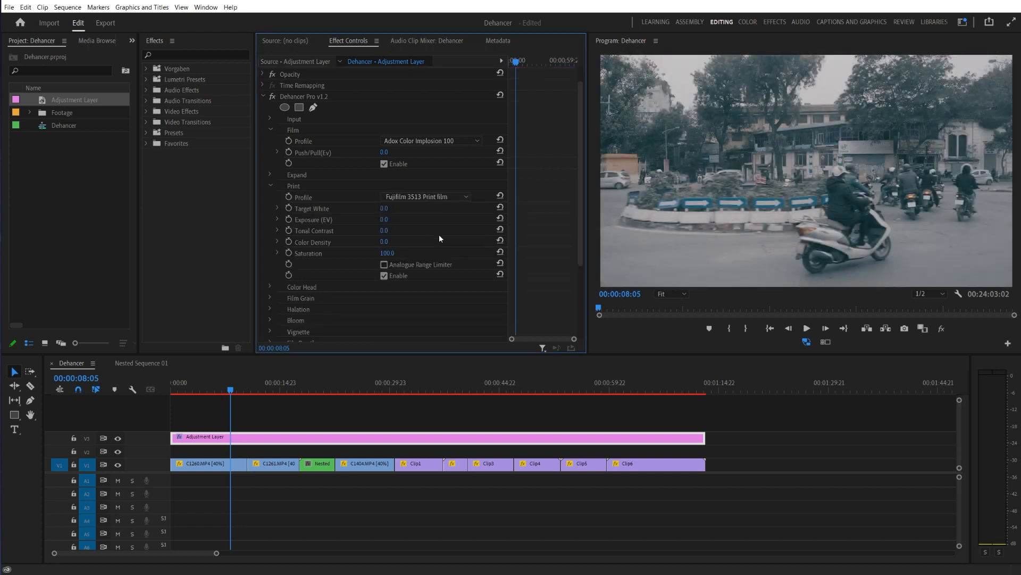
click(444, 195)
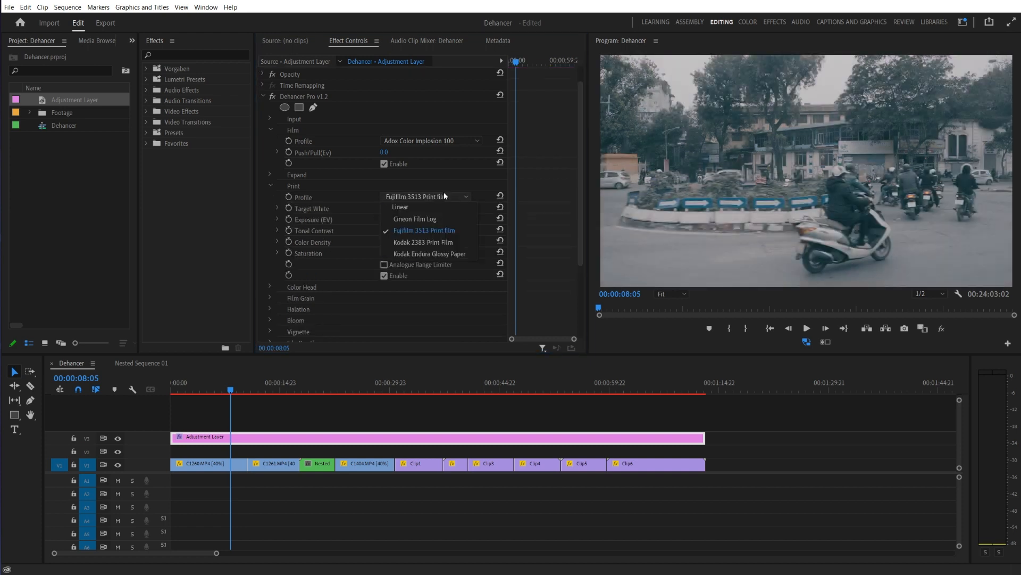
click(433, 242)
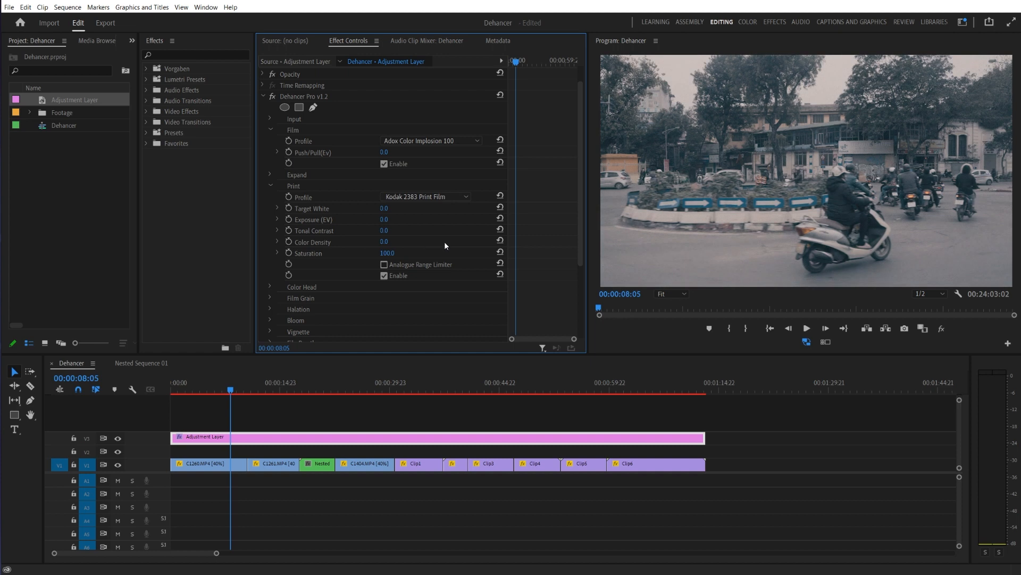
Play the first street clip and a section further along the sequence to review the Kodak 2383 print look.
drag(207, 394, 196, 392)
key(space)
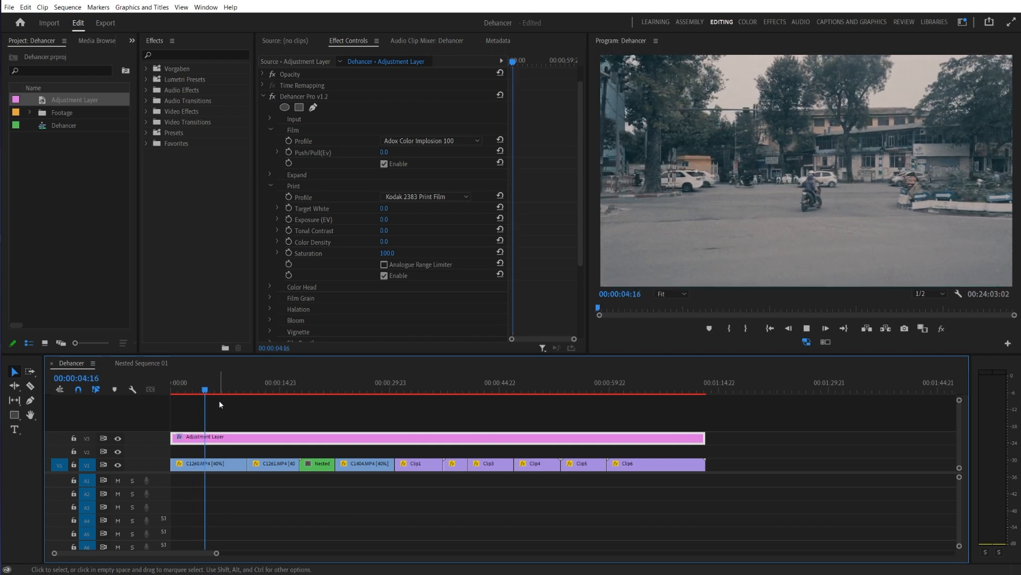
click(409, 388)
key(space)
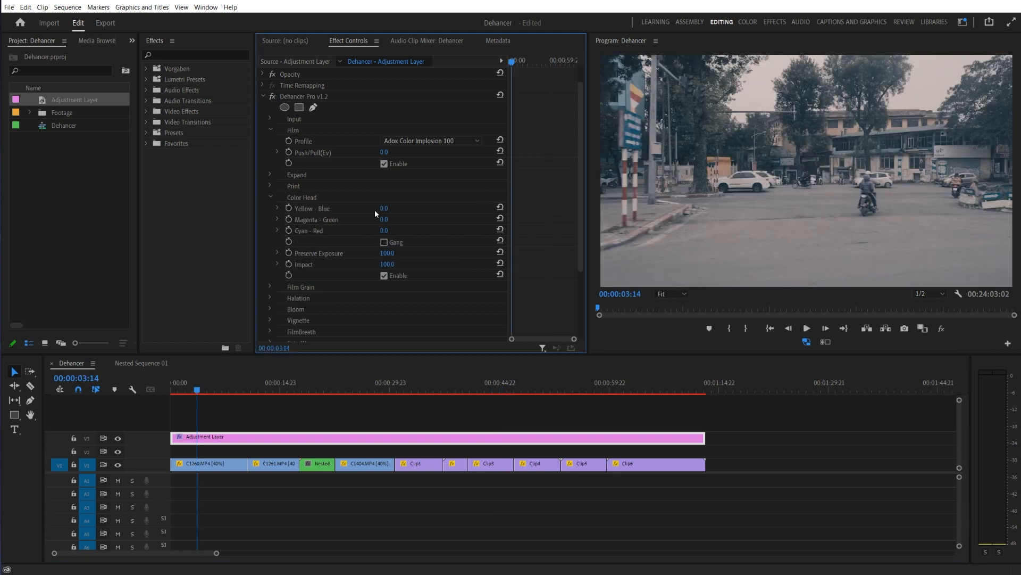
Try shifting the Yellow - Blue balance in the Color Head settings and collapse the section.
drag(384, 209, 446, 261)
click(271, 198)
Set the Film Grain Size of Dehancer Pro to 12.
click(270, 208)
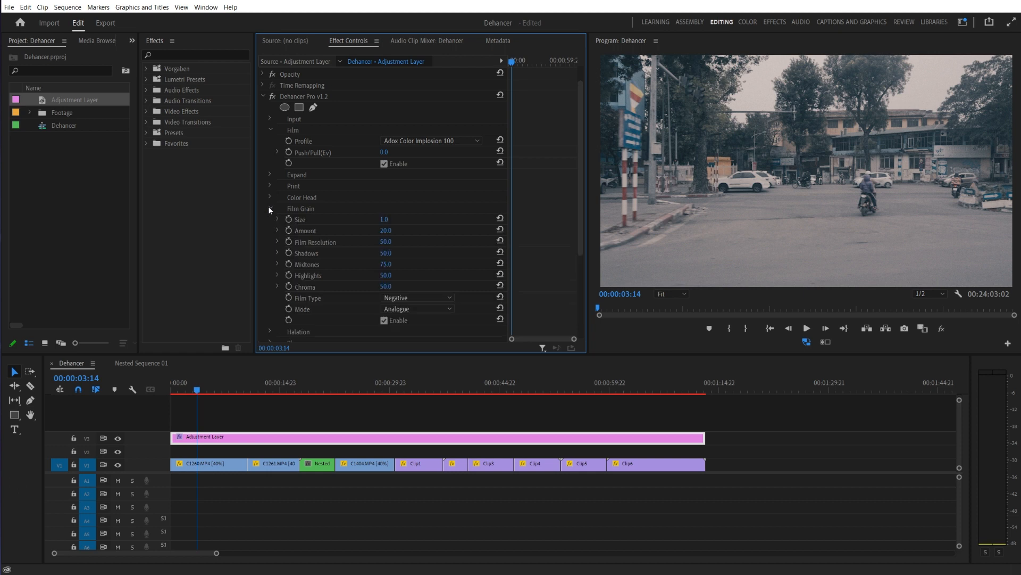
scroll(278, 209, down, 3)
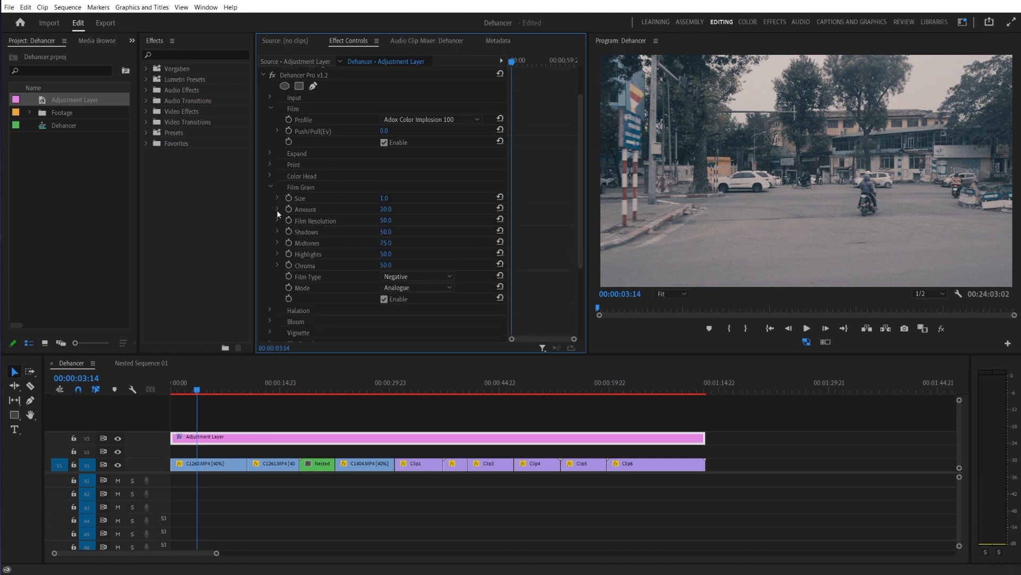
click(385, 177)
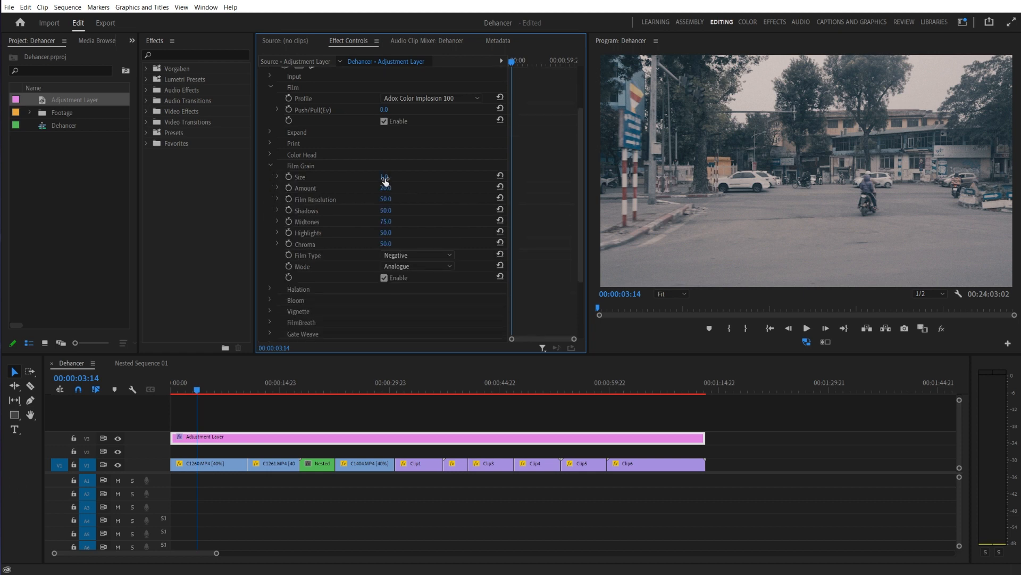
text(12)
key(Return)
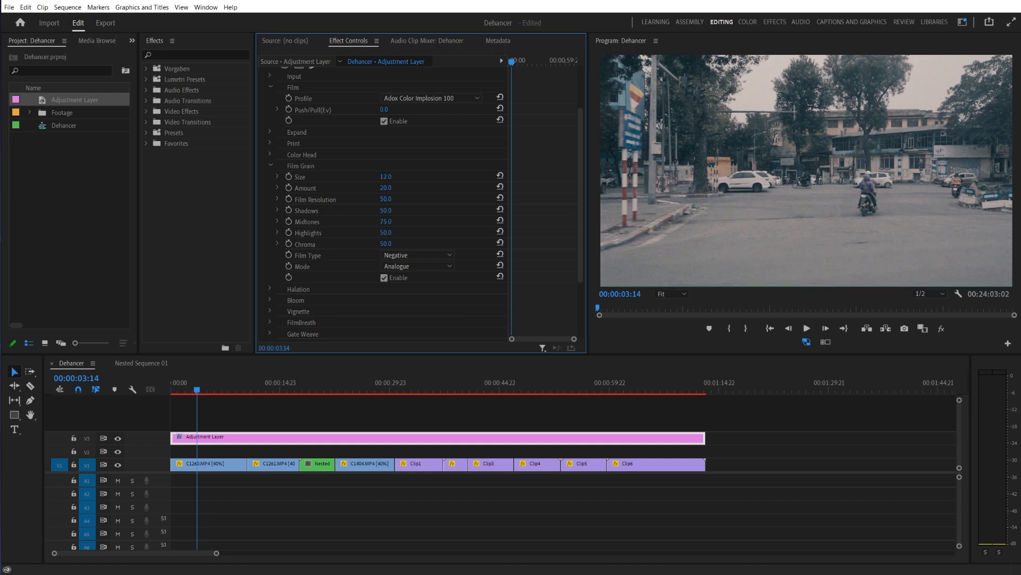
Play the first street clip and Clip6 to check the grain, returning to the beginning of the sequence.
scroll(185, 429, up, 2)
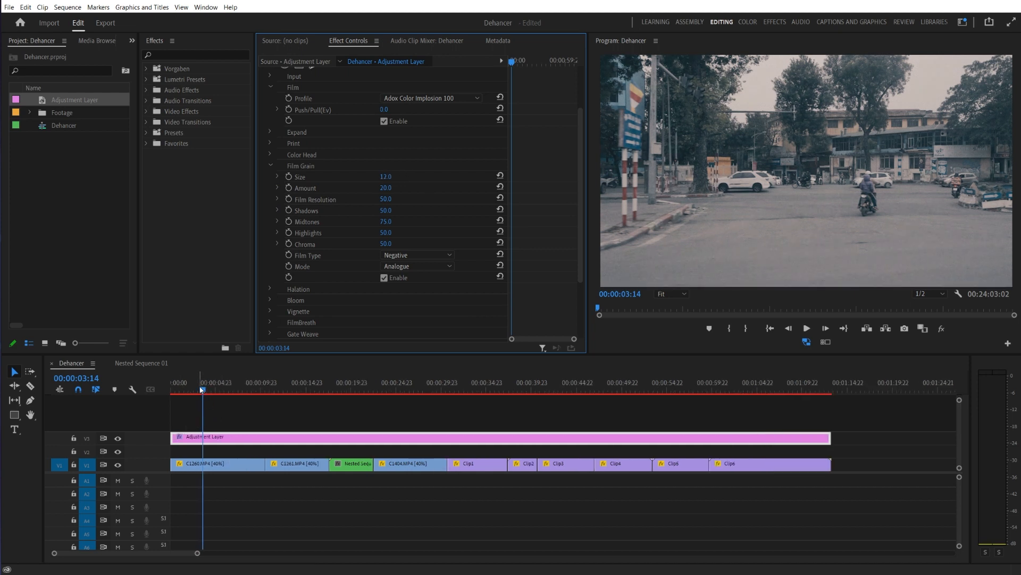
key(space)
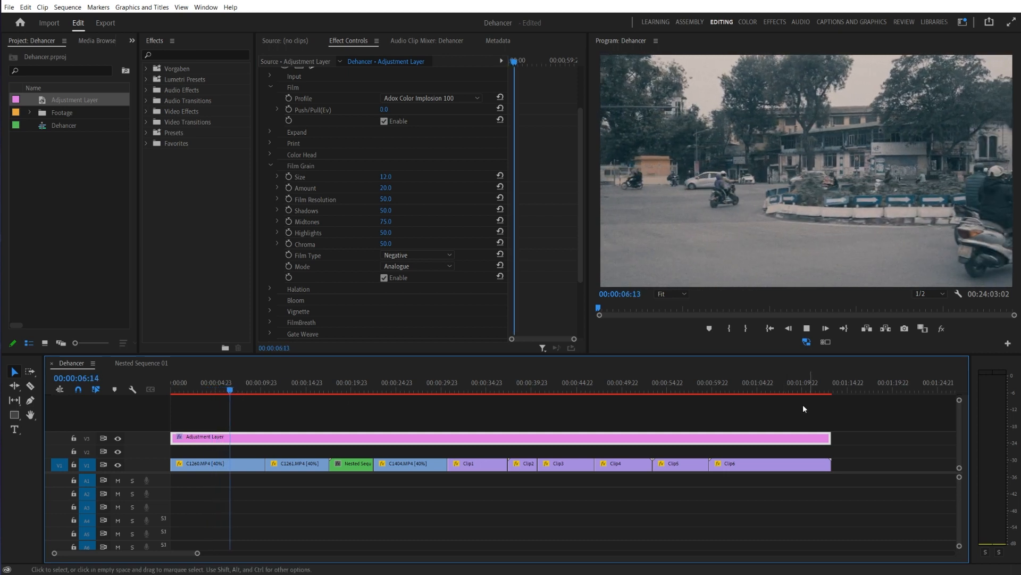
click(732, 389)
key(space)
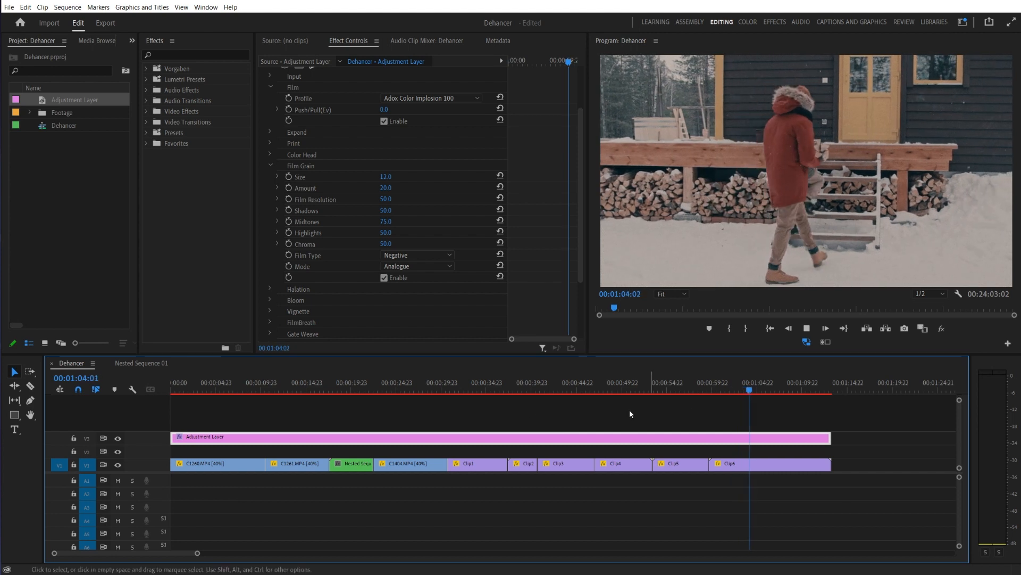
key(space)
click(190, 387)
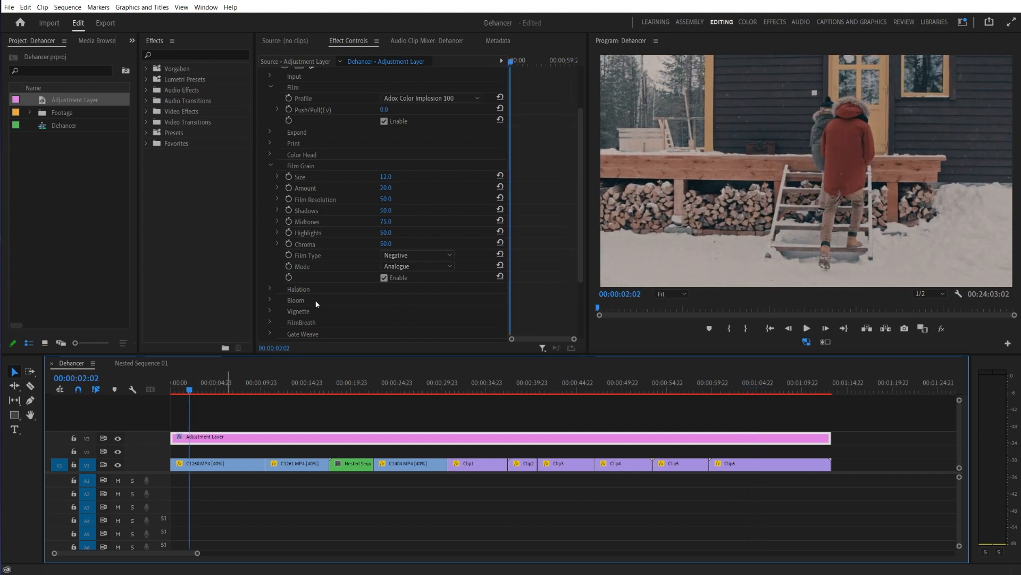
Try a Film Grain Amount of 99 on the first street clip and undo the change.
drag(385, 188, 439, 288)
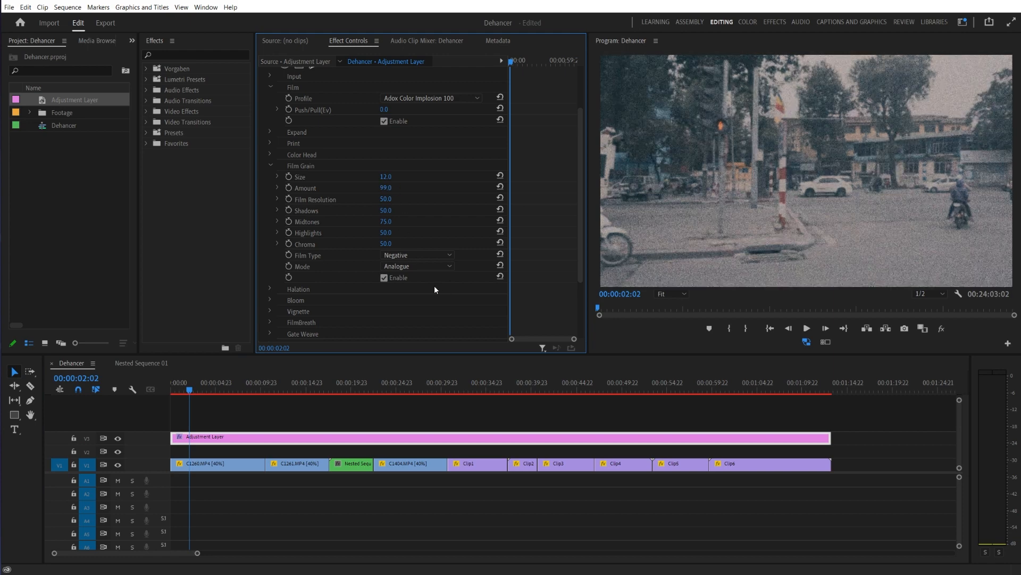
key(space)
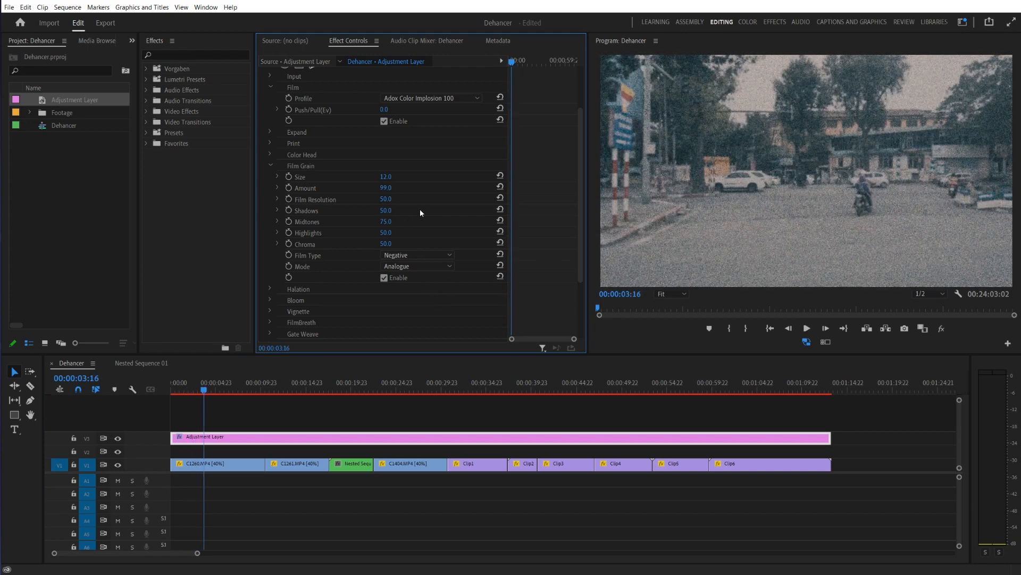
key(ctrl+z)
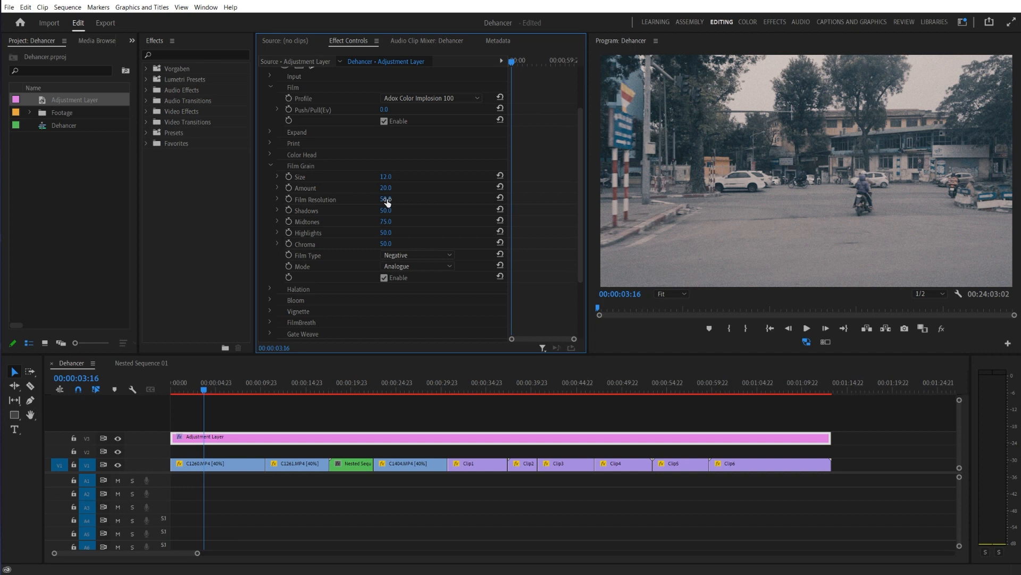
Try a Film Grain Film Resolution of 100 and play the first street clip with it.
click(386, 199)
text(100)
key(Return)
key(space)
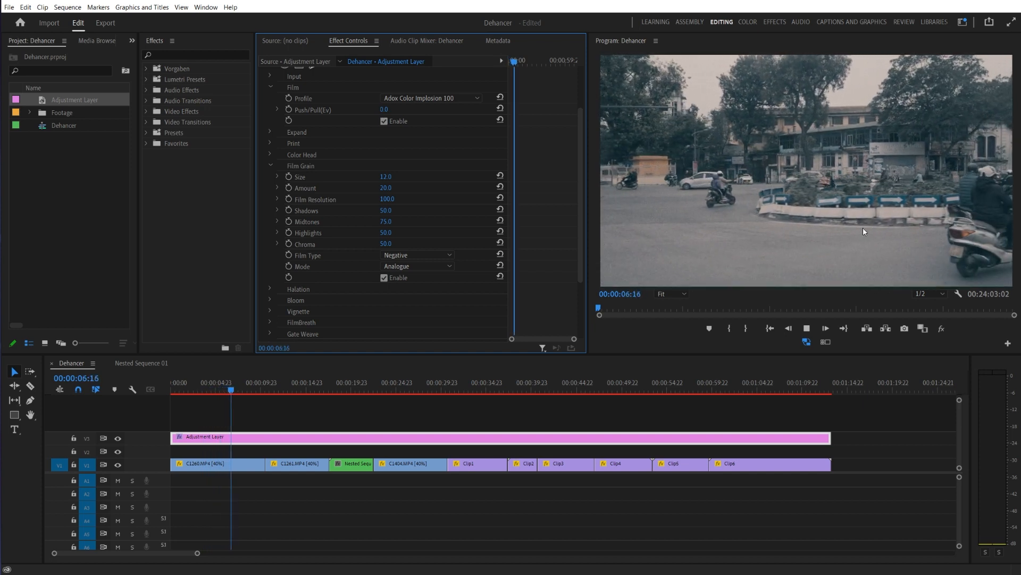
key(space)
Try a Film Resolution of 0 while playing the street footage, restore it to 50, and return to the first clip.
click(387, 198)
text(0)
key(Return)
key(space)
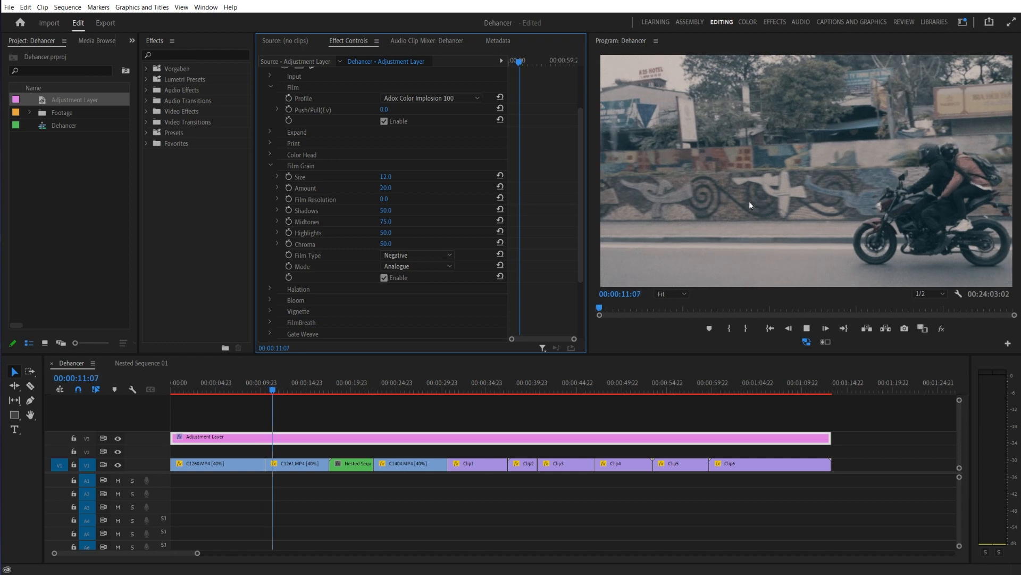
click(183, 384)
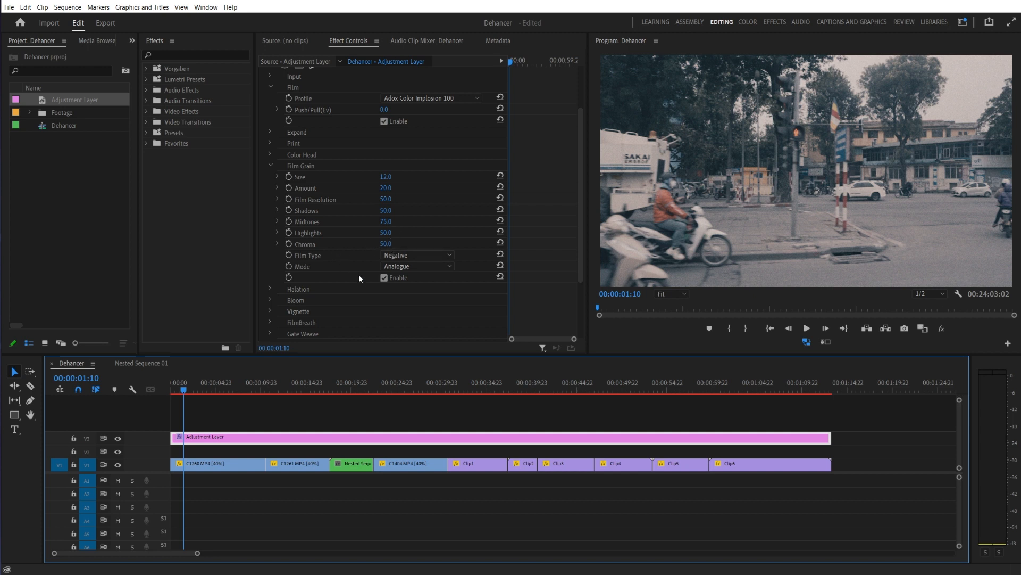
Compare the first street clip with Film Grain disabled and enabled, leaving it enabled.
click(384, 277)
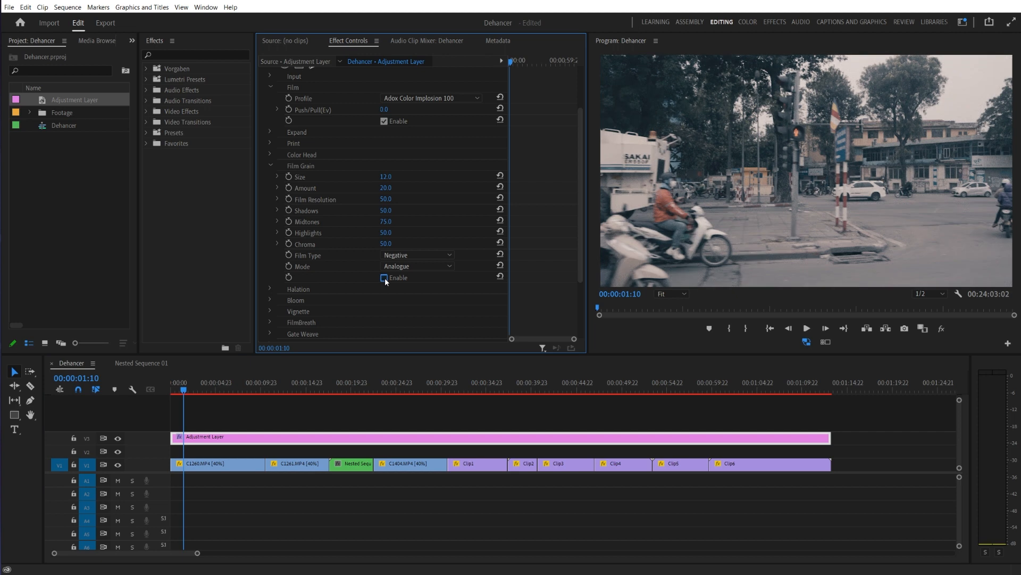
click(384, 277)
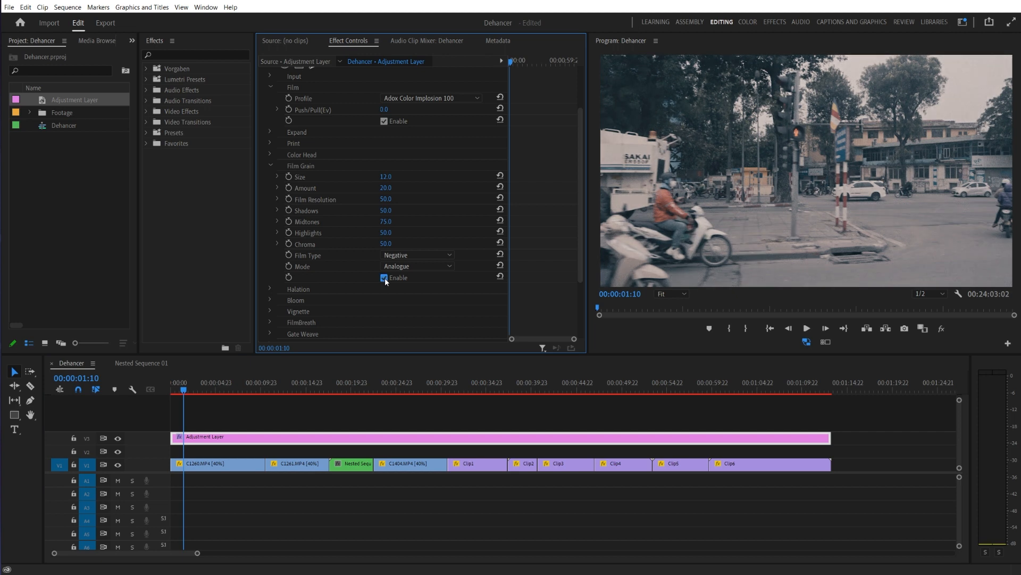
click(385, 277)
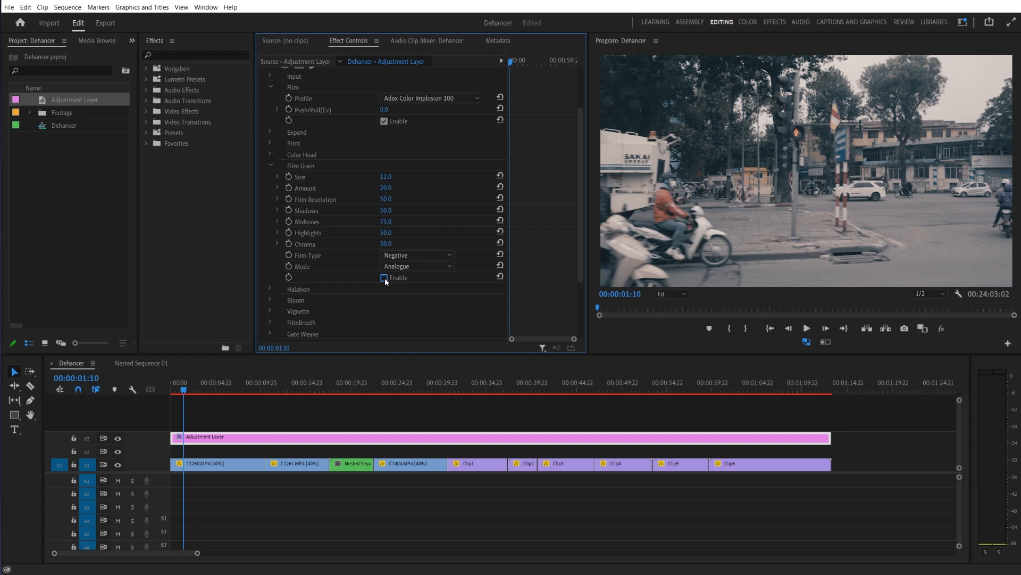
click(384, 277)
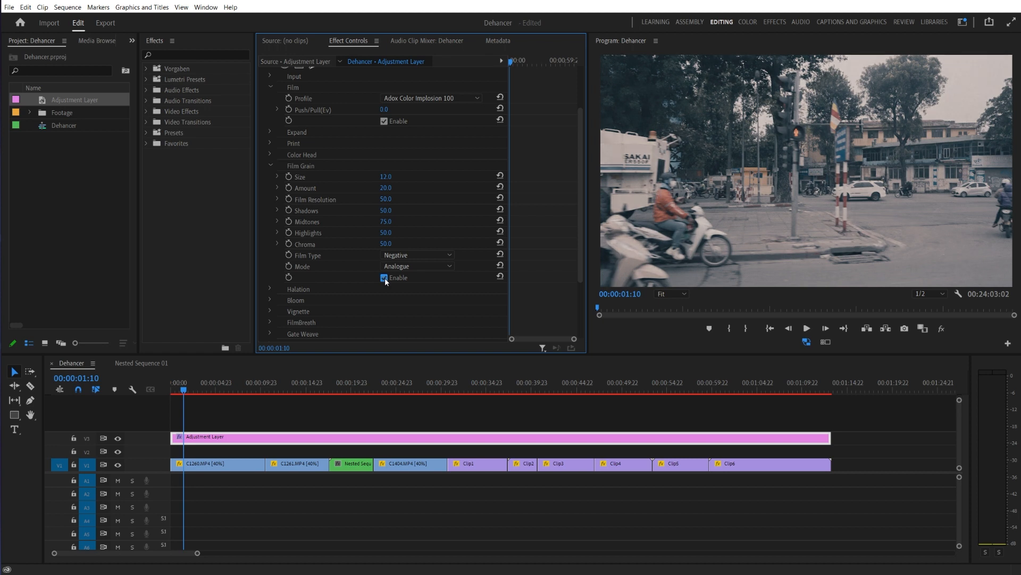
Enable Halation in Dehancer Pro and move the playhead to the temple gate shot in the nested sequence.
click(270, 166)
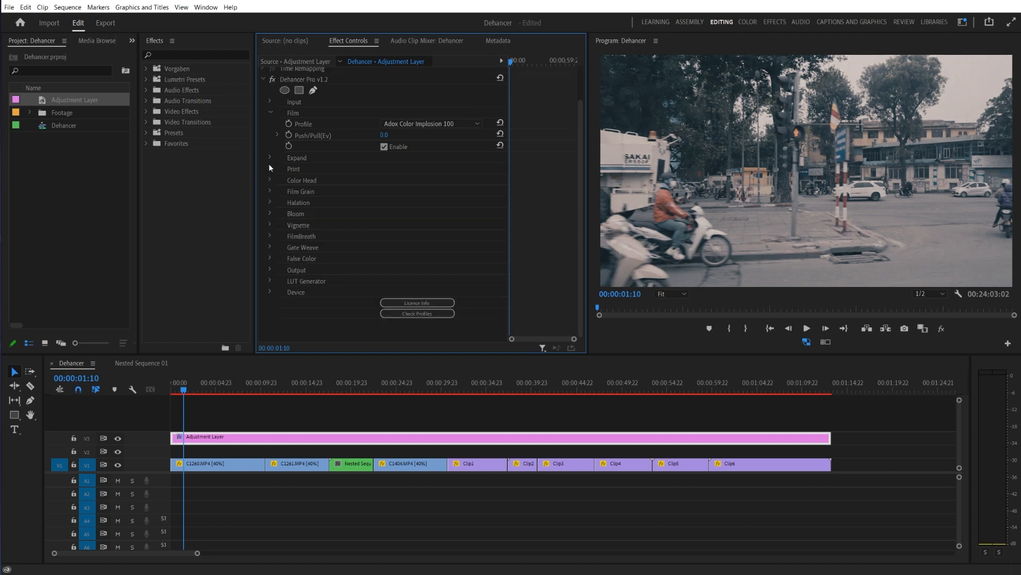
click(270, 203)
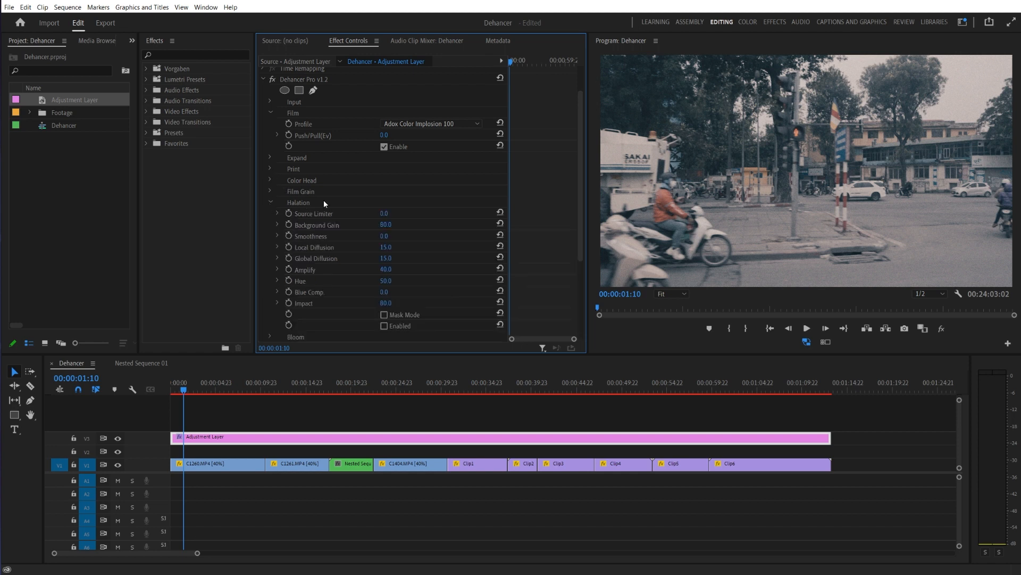
scroll(325, 202, down, 1)
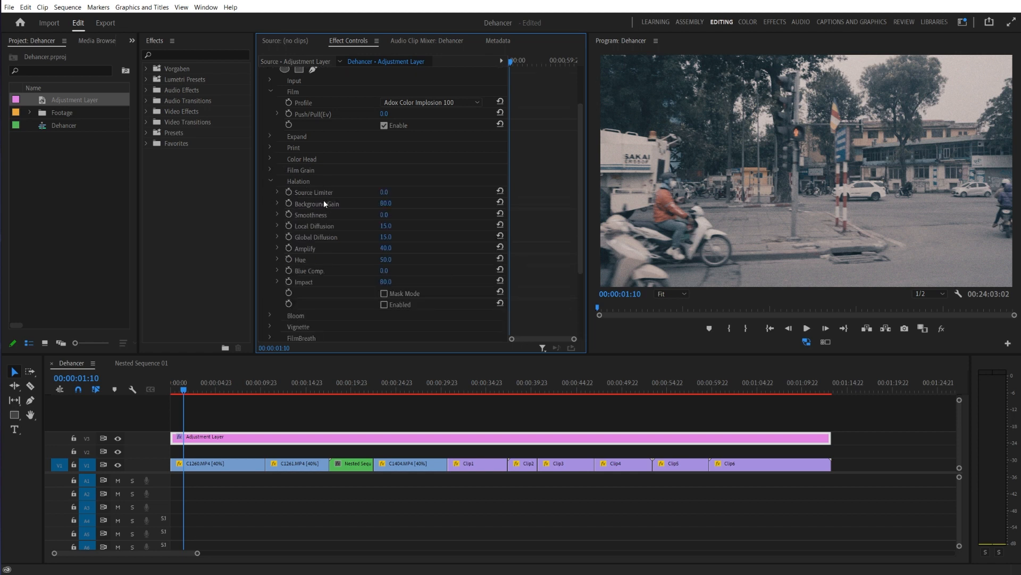
click(384, 305)
click(344, 386)
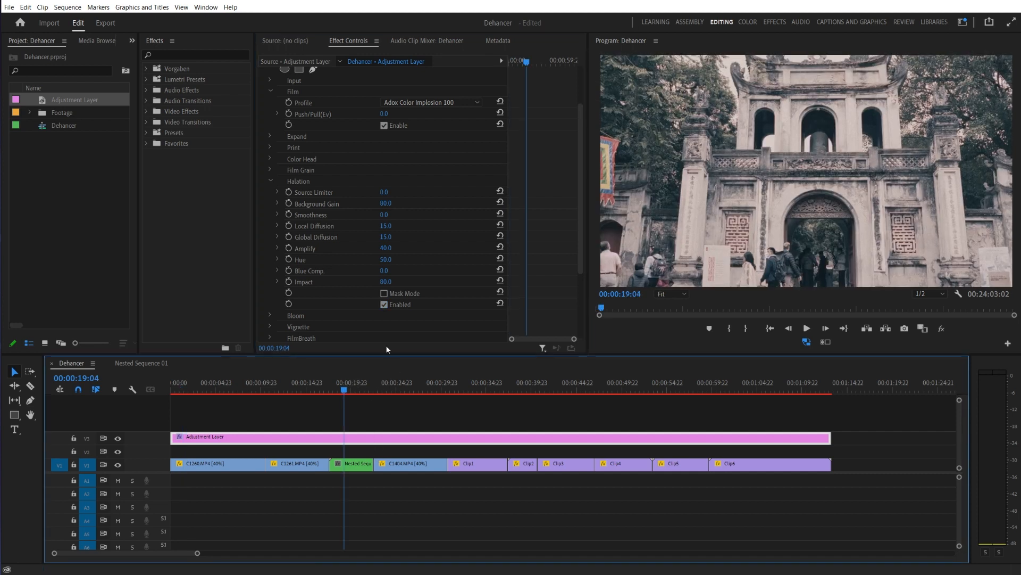
Compare the temple gate shot with Halation disabled and enabled, leaving it enabled.
click(383, 305)
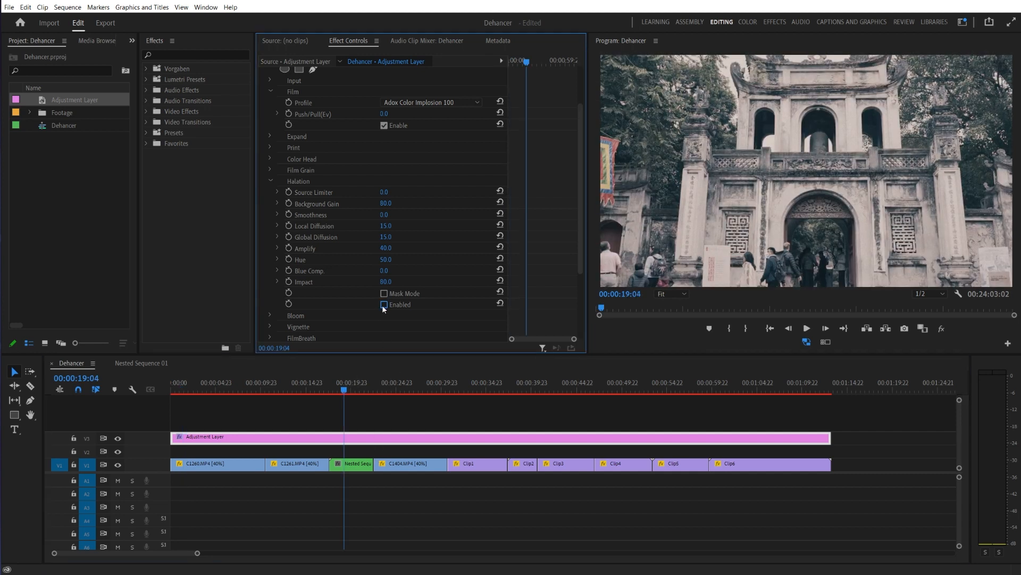
click(384, 305)
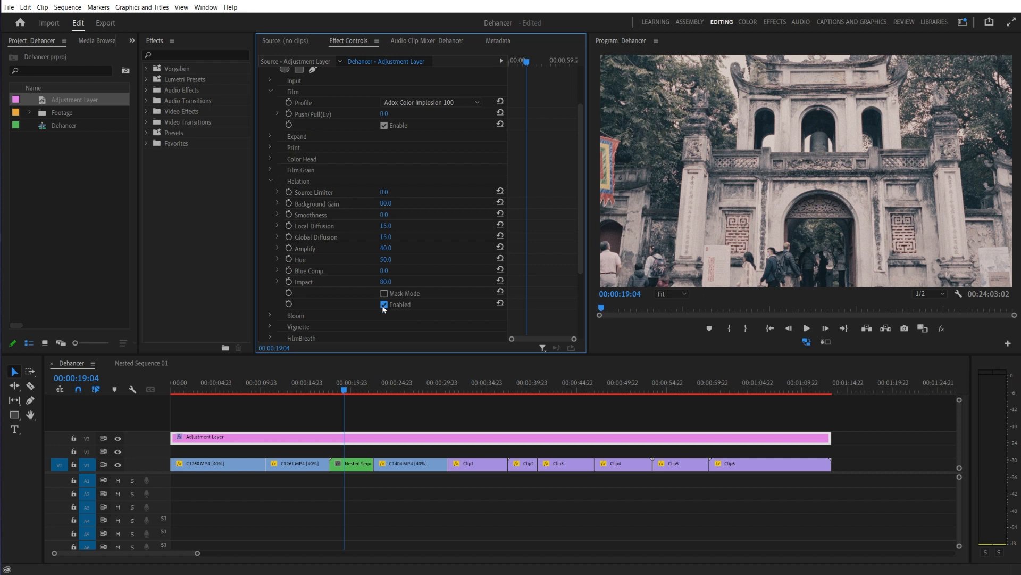
click(383, 305)
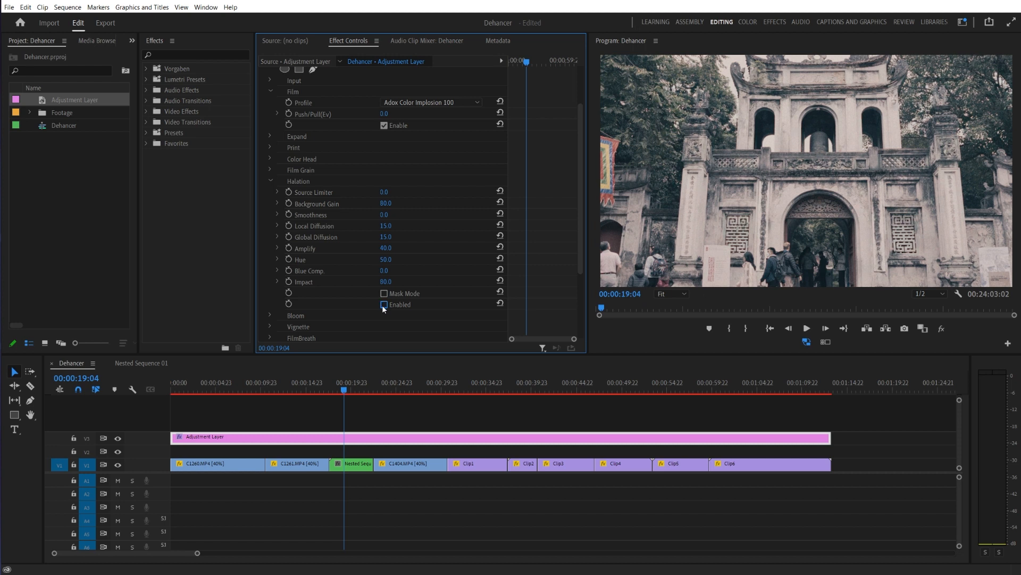
click(384, 305)
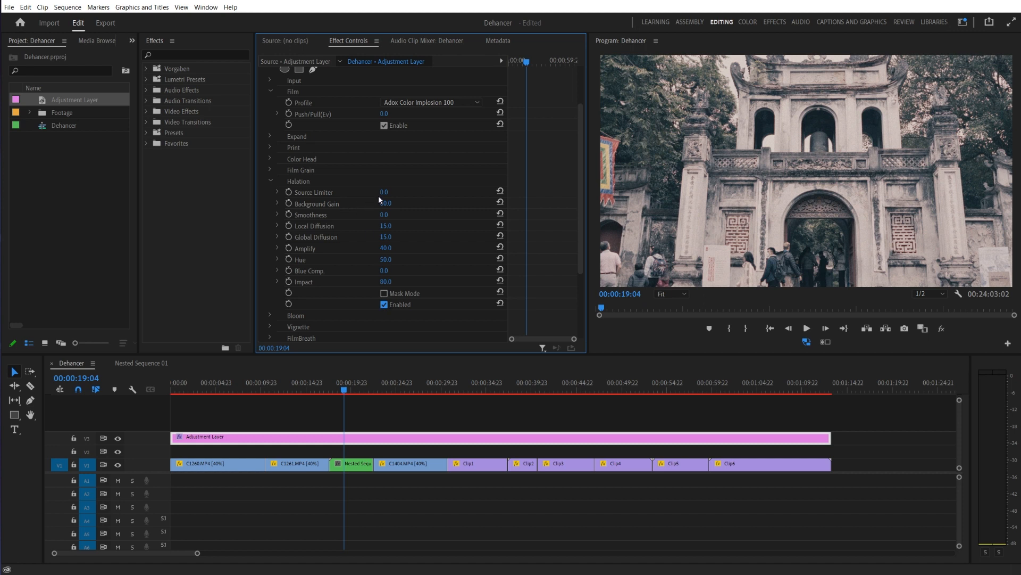
Try Halation Background Gain, Smoothness, Local Diffusion and Global Diffusion at 100 on the gate shot, undoing all but the Background Gain.
drag(391, 205, 402, 205)
key(space)
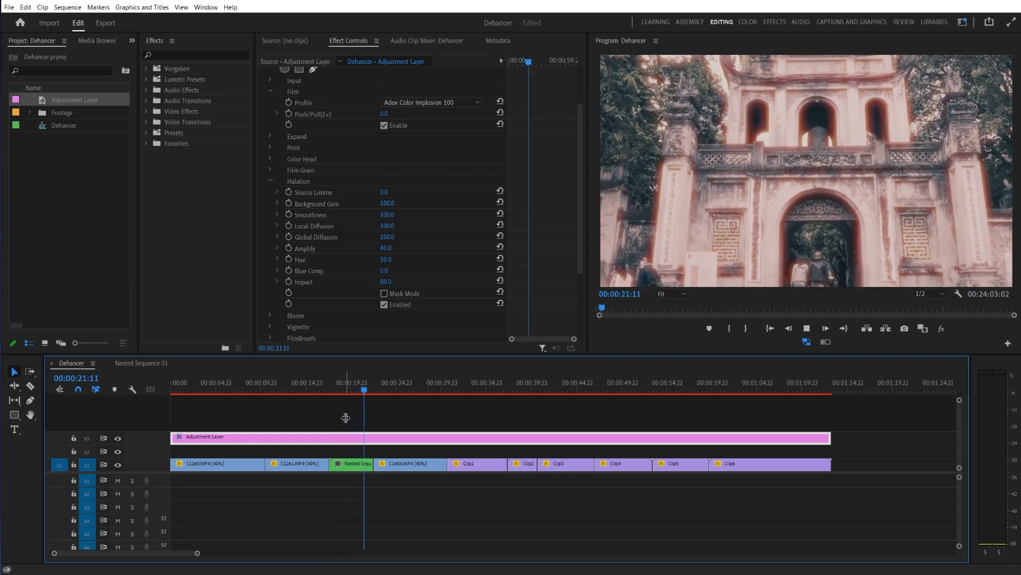
key(space)
key(ctrl+z)
key(ctrl+z)
key(ctrl+z)
key(ctrl+z)
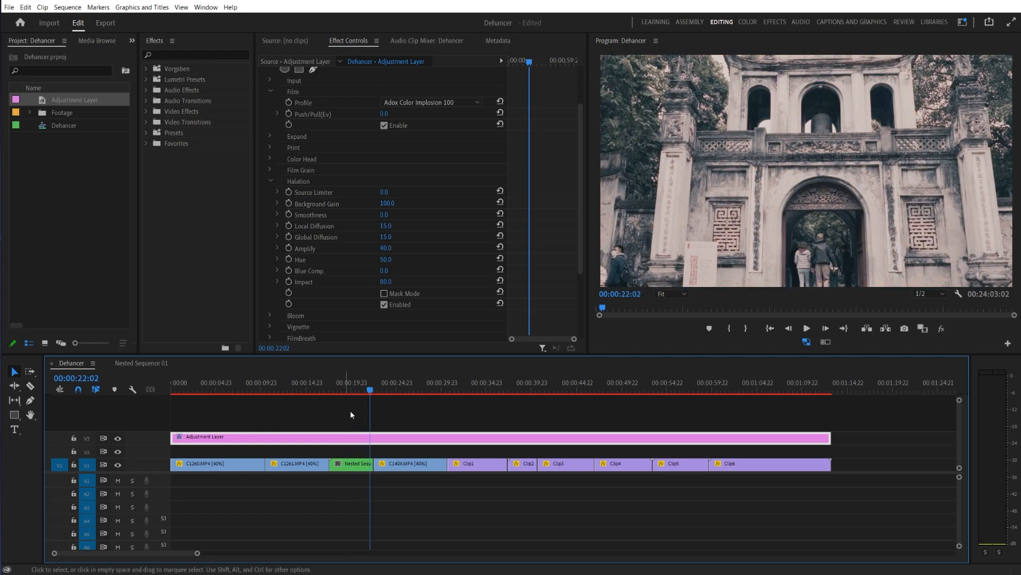
Set the Halation Background Gain to 80 and Local Diffusion to 25, and compare the gate shot with Halation disabled and enabled.
mouse_move(386, 225)
mouse_down()
mouse_move(427, 225)
mouse_move(402, 225)
mouse_up()
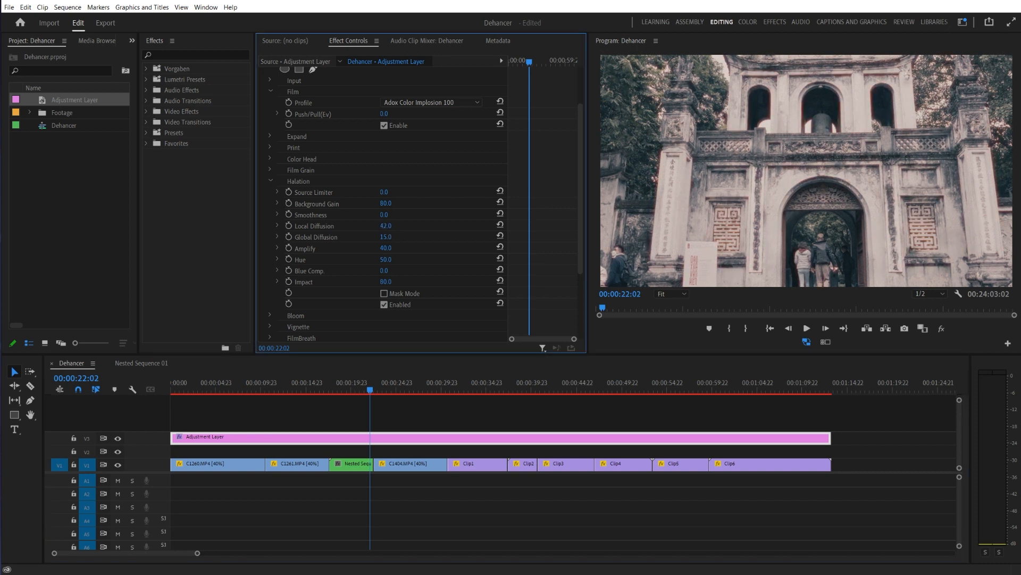
click(338, 389)
key(space)
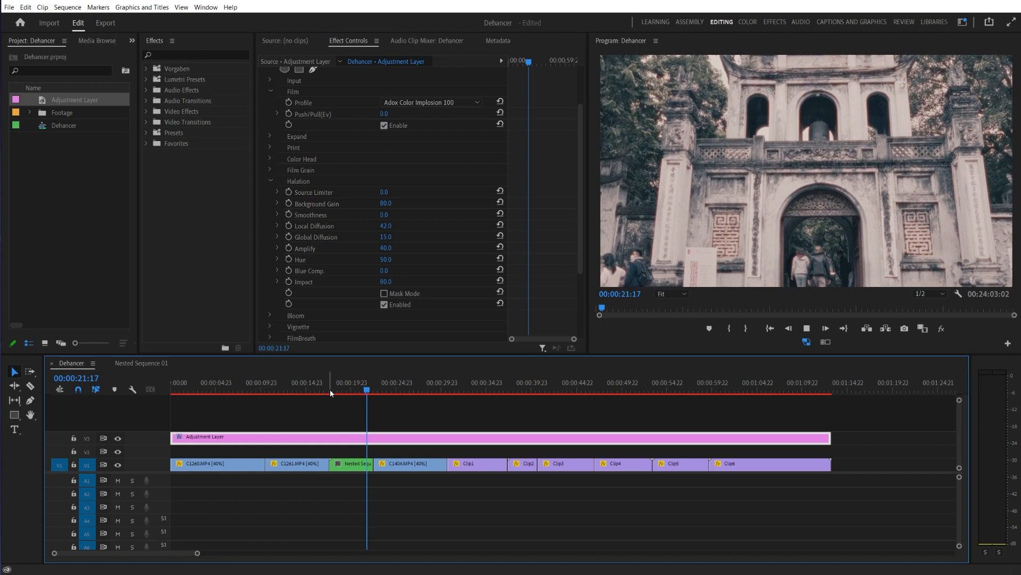
click(384, 304)
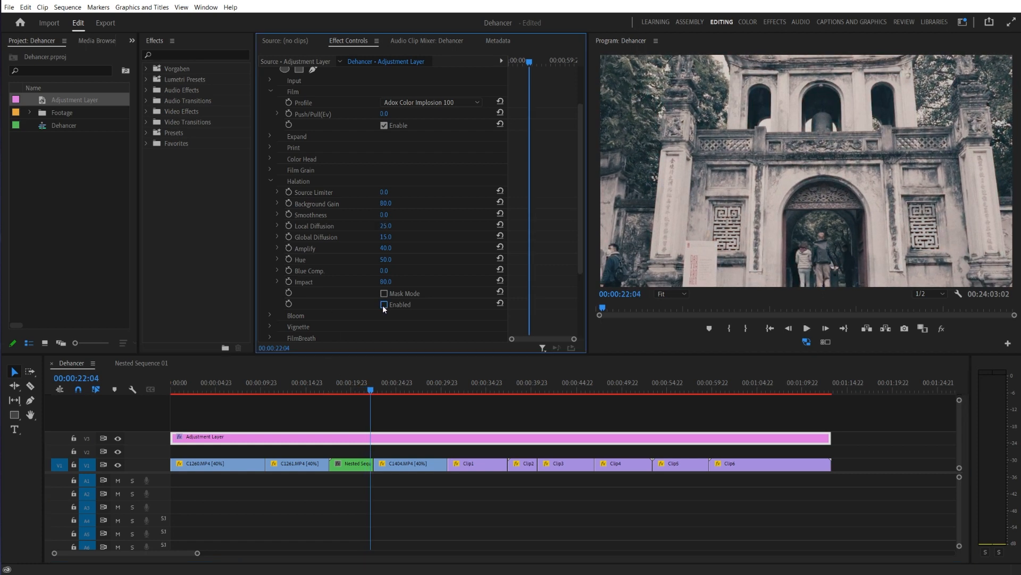
click(384, 305)
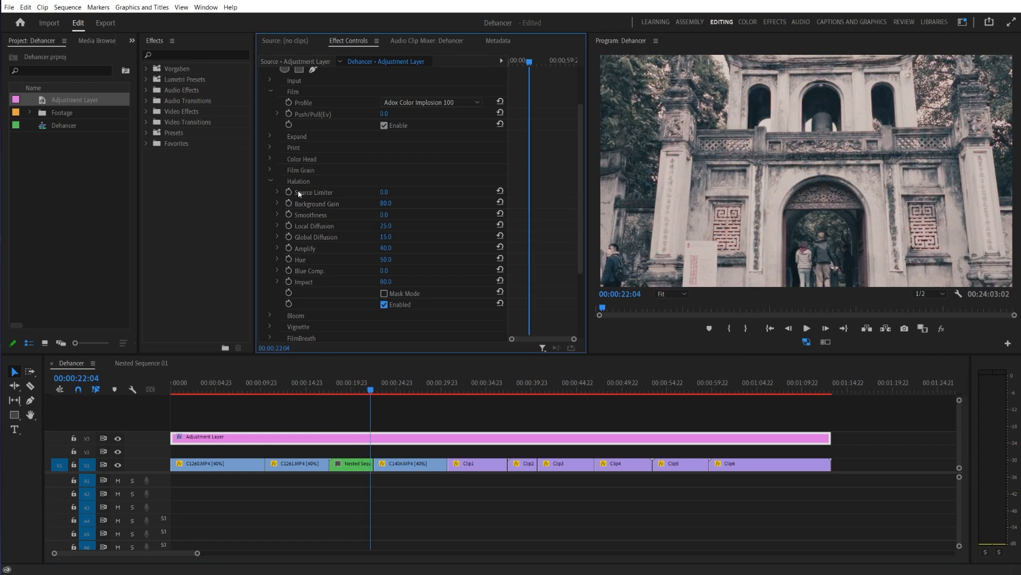
Close the Halation settings and enable Bloom in Dehancer Pro.
click(270, 181)
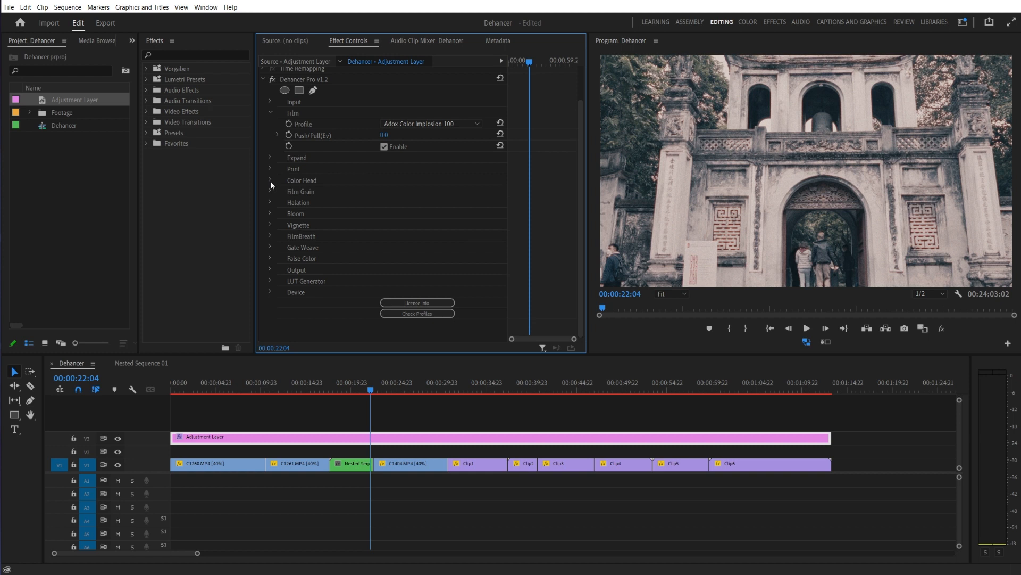
click(289, 213)
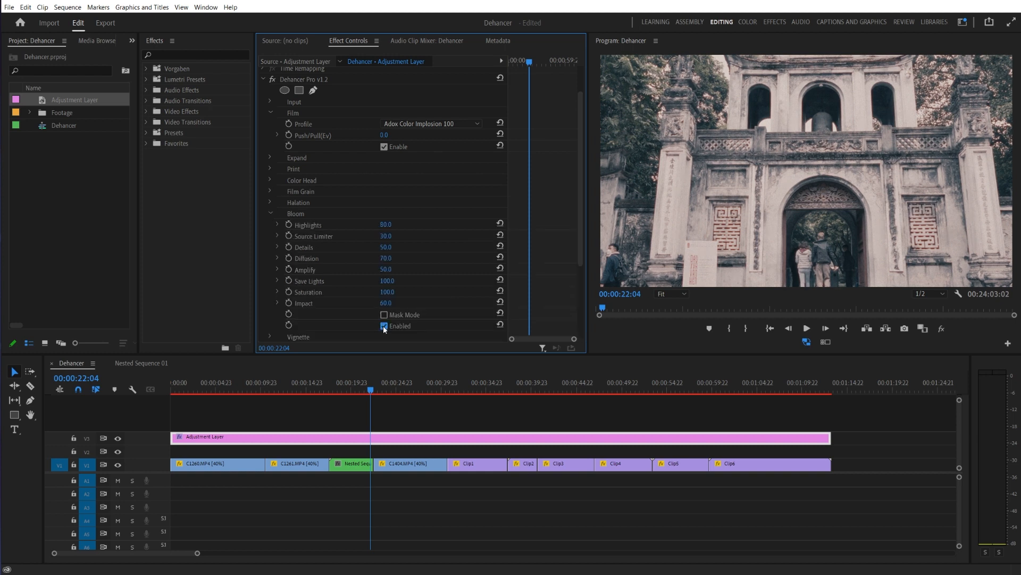
Try Bloom Highlights, Source Limiter, Diffusion and Amplify at 100 and Details at 99, comparing the gate shot with Bloom enabled and disabled.
drag(388, 226, 414, 270)
click(335, 387)
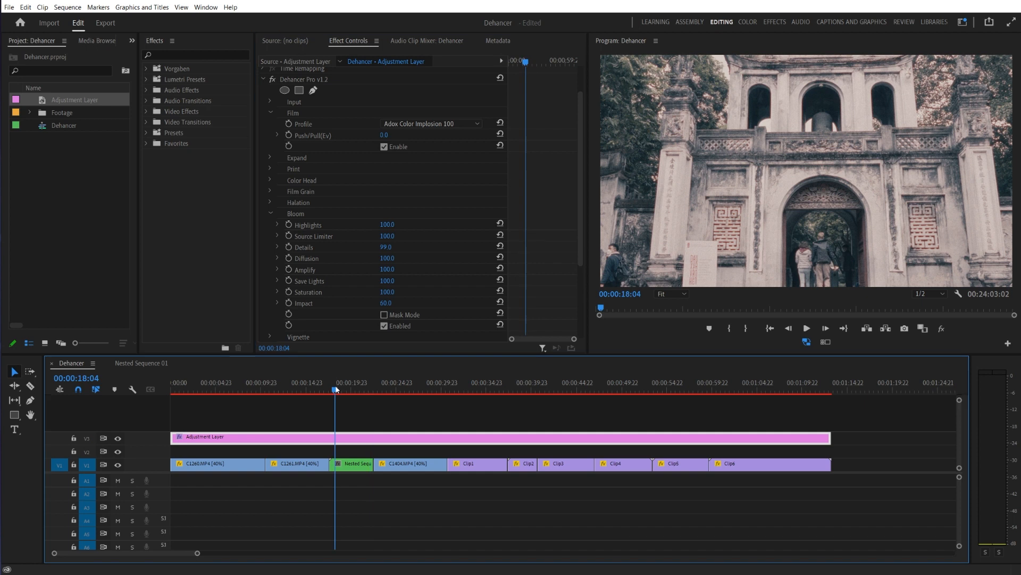
click(385, 325)
click(384, 326)
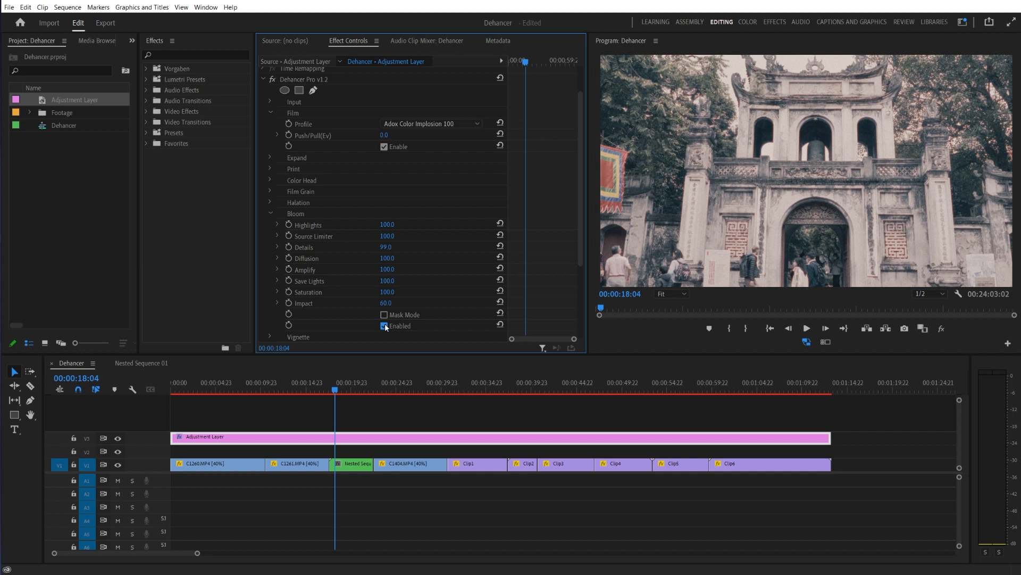
click(384, 326)
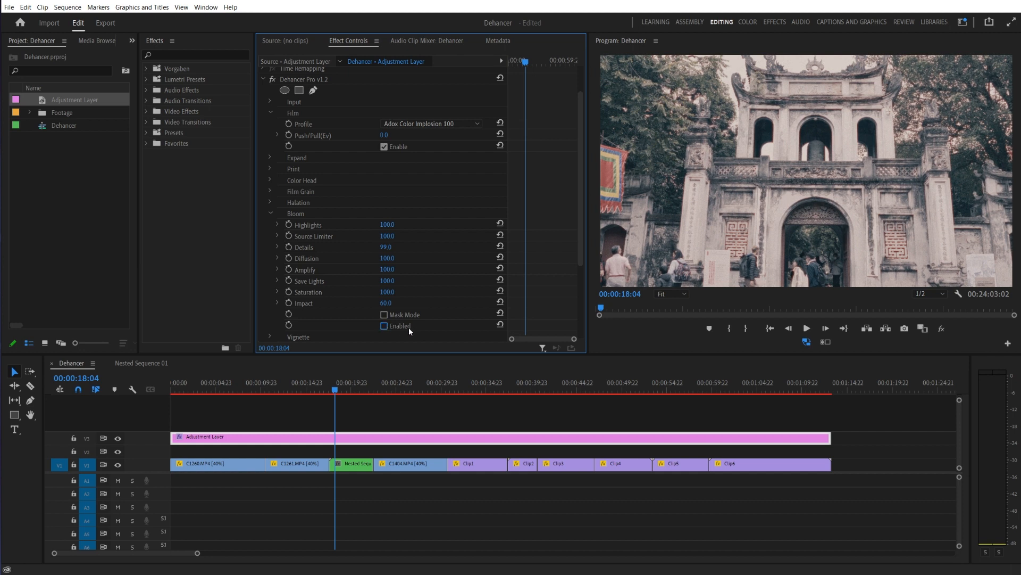
Undo the Bloom value changes, leaving Bloom enabled, and play back the temple gate shot.
key(ctrl+z)
key(ctrl+z)
key(ctrl+z)
key(ctrl+z)
key(ctrl+z)
key(ctrl+z)
key(ctrl+z)
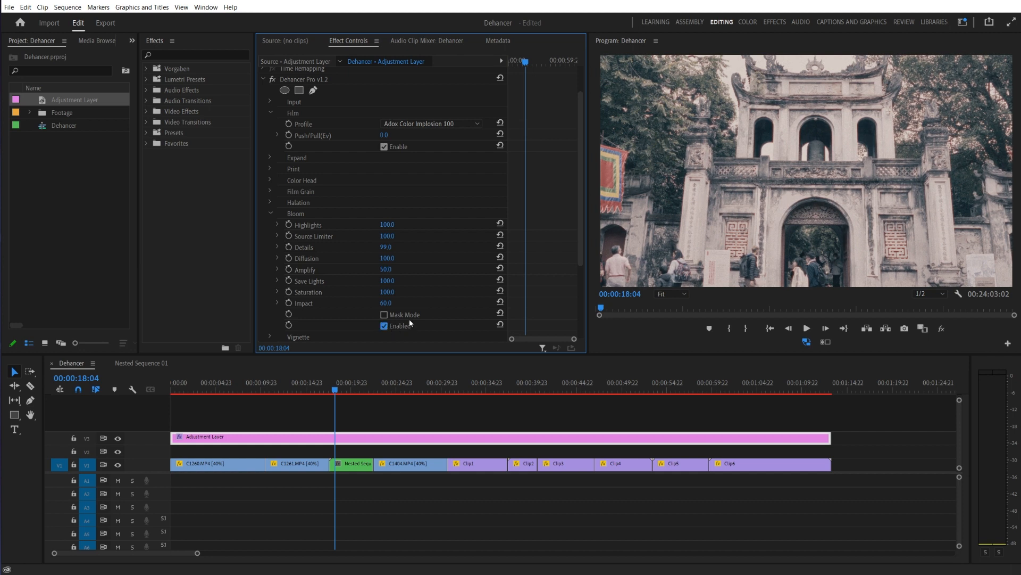
click(365, 443)
key(space)
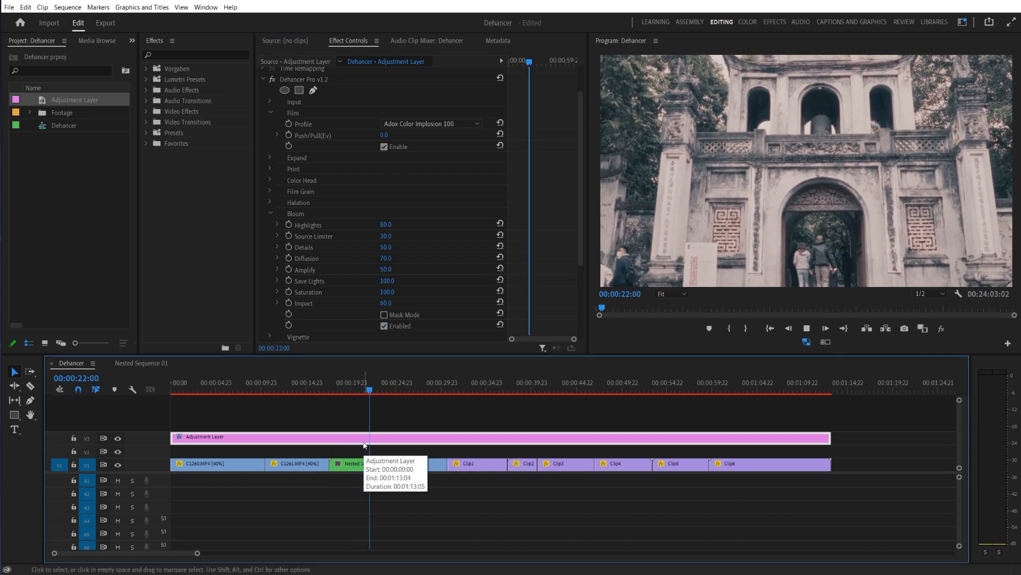
key(space)
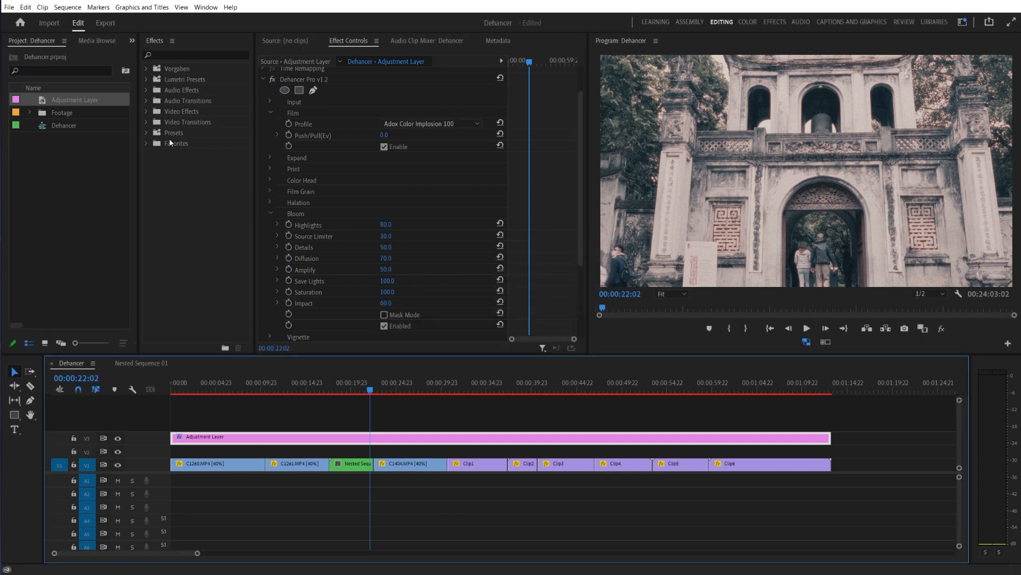
Apply the Crop 8% preset from the favorites to the adjustment layer and collapse its settings.
click(147, 143)
drag(164, 166, 349, 437)
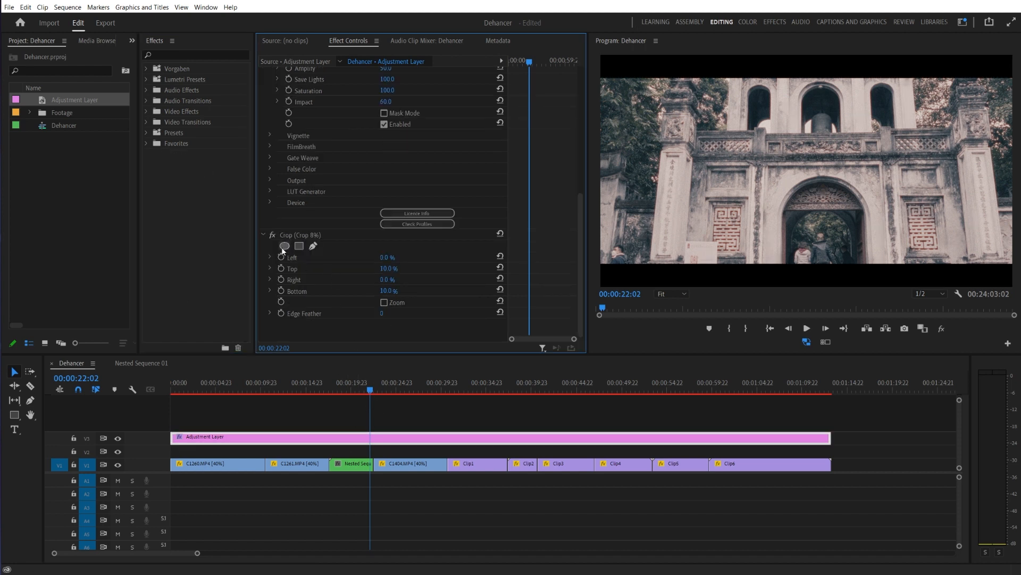
click(262, 235)
Enable Vignette on the motorbike shot with Exposure -0.7 and Size 62, trying Feather at 0 and undoing it.
click(337, 383)
key(space)
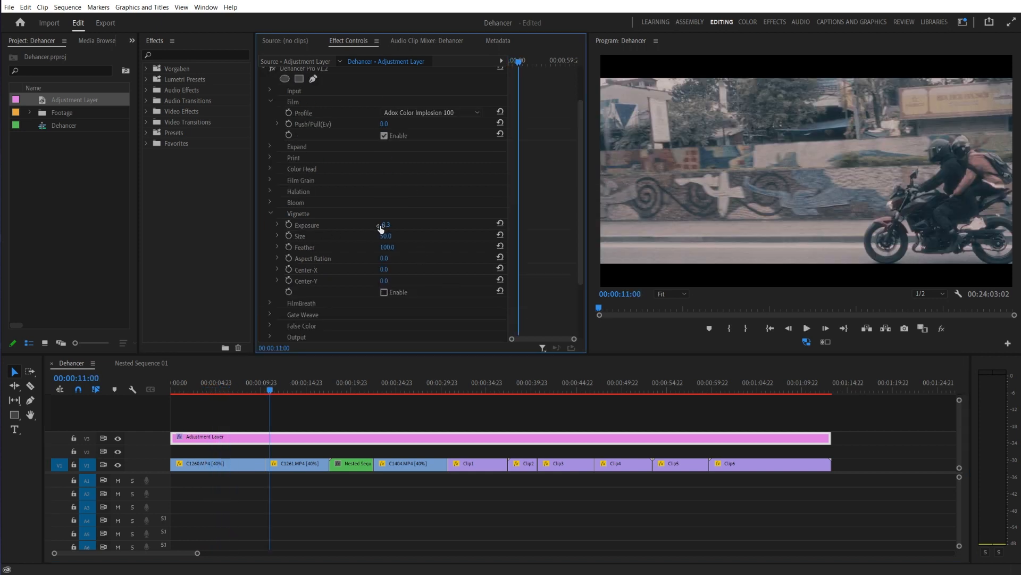
click(384, 292)
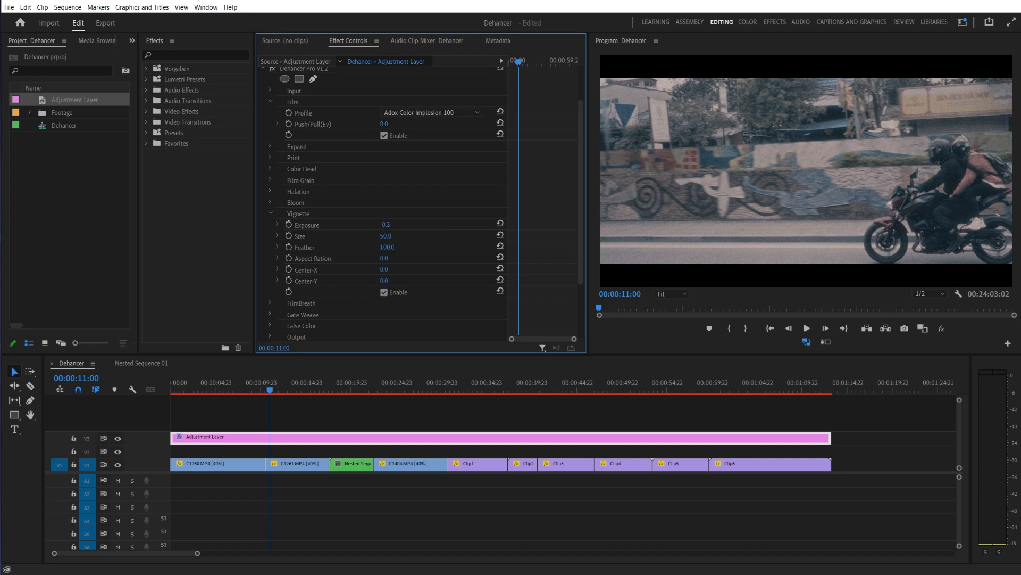
drag(384, 224, 368, 246)
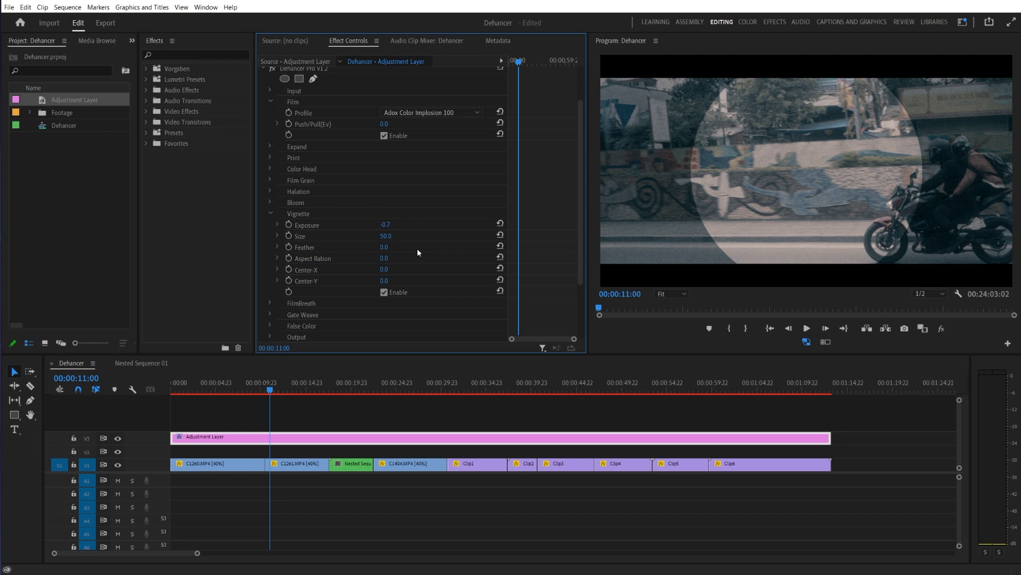
key(ctrl+z)
drag(390, 236, 417, 236)
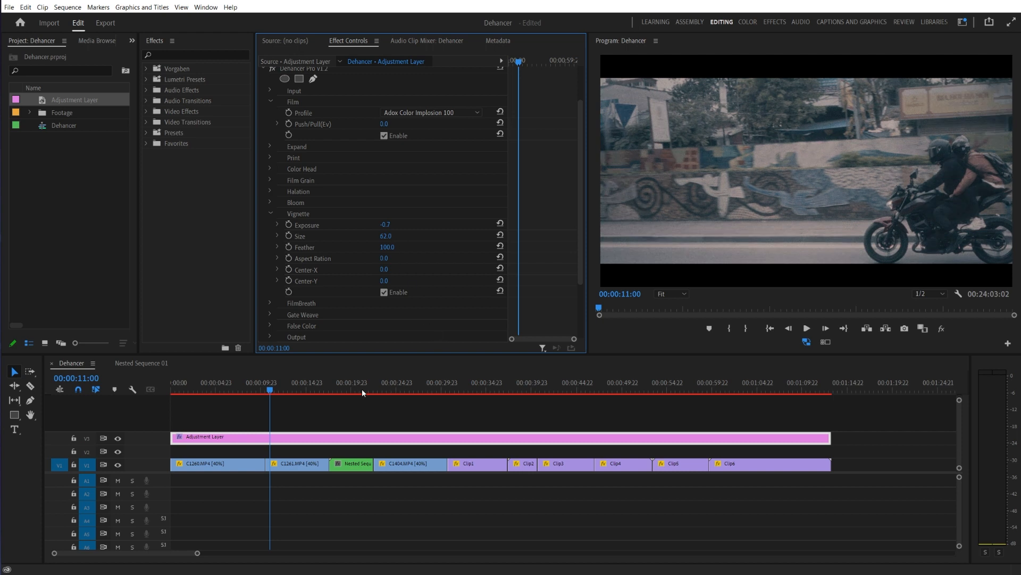
Review the film look by playing the motorbike, snowy cabin and seaside shots in the sequence.
click(265, 385)
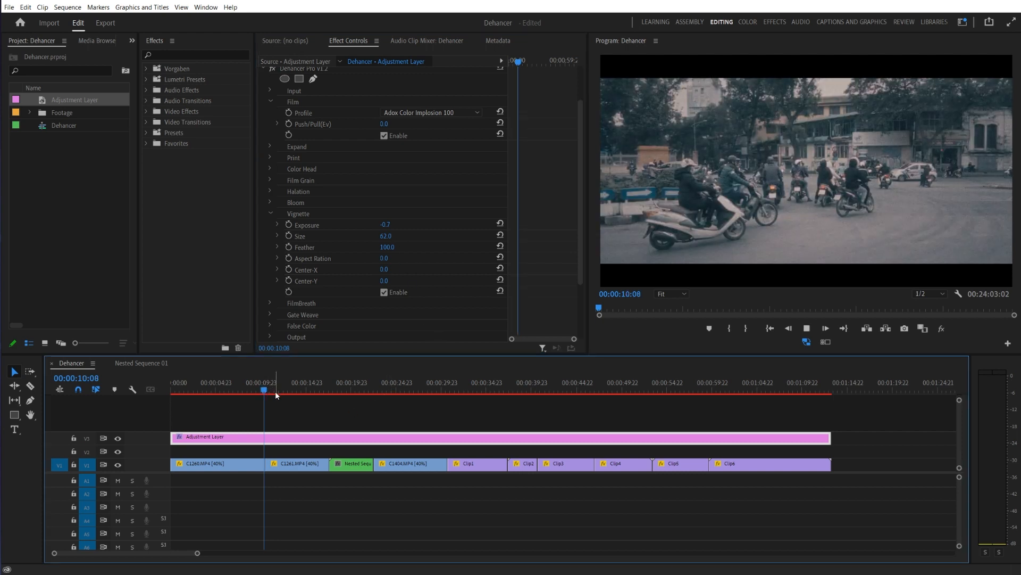
key(space)
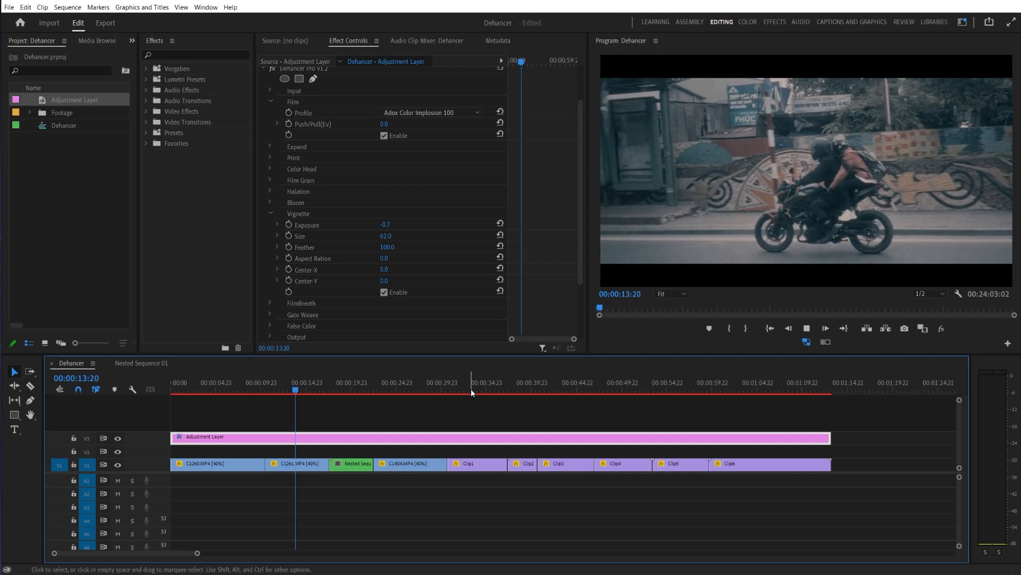
click(717, 390)
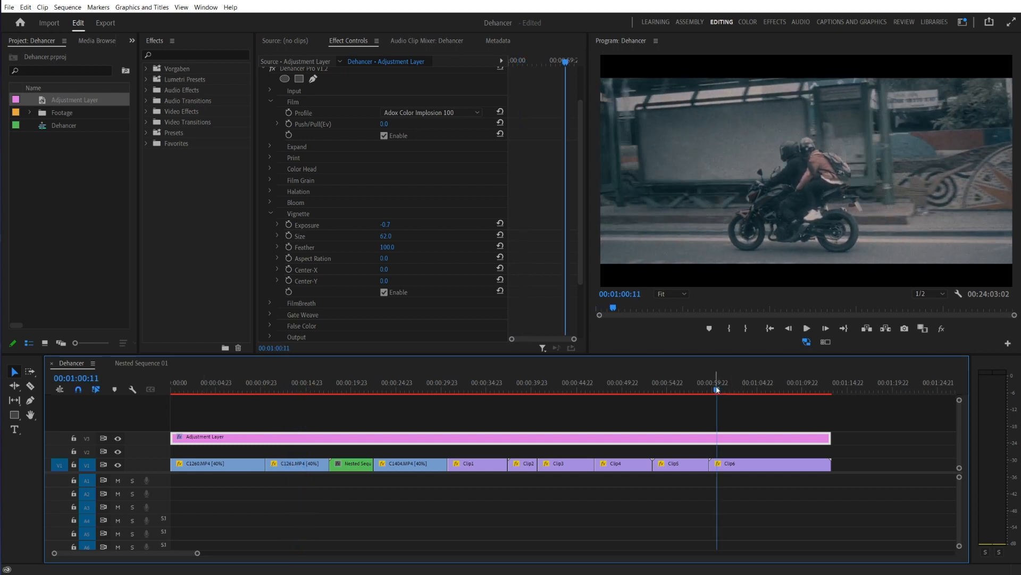
key(space)
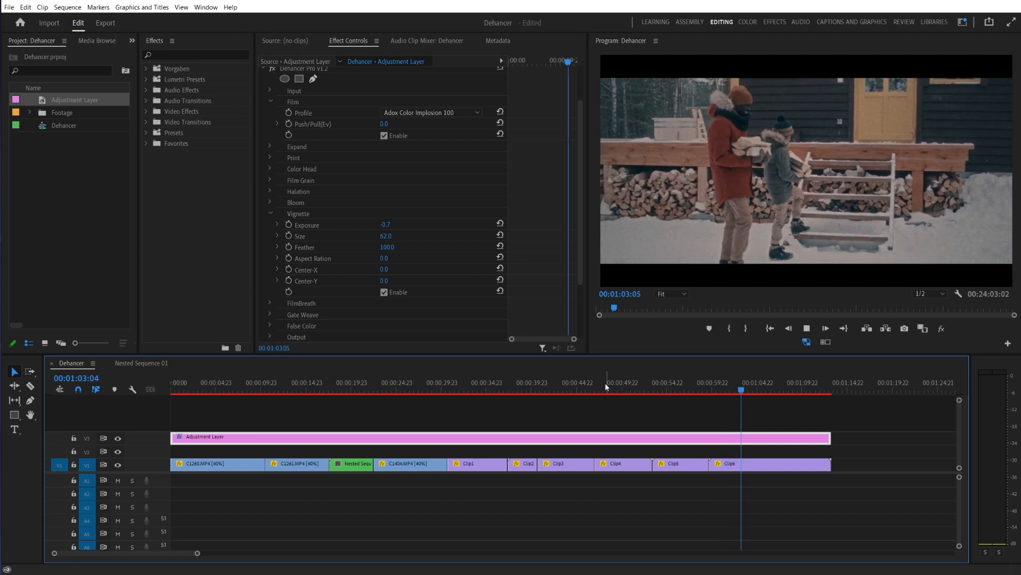
click(552, 385)
key(space)
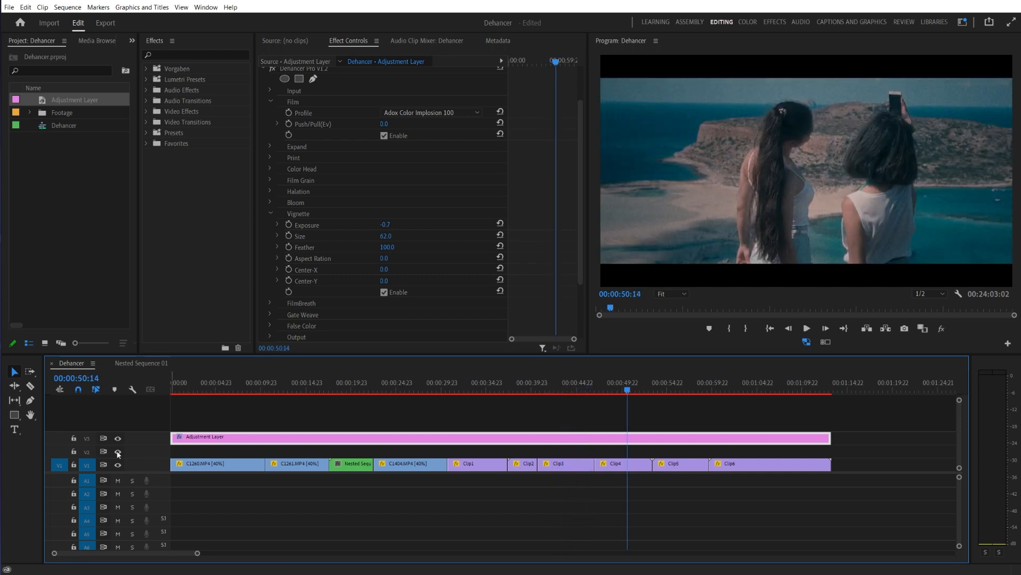
Compare the seaside, boat and street clips with the adjustment layer's track hidden and shown, leaving it shown.
click(118, 438)
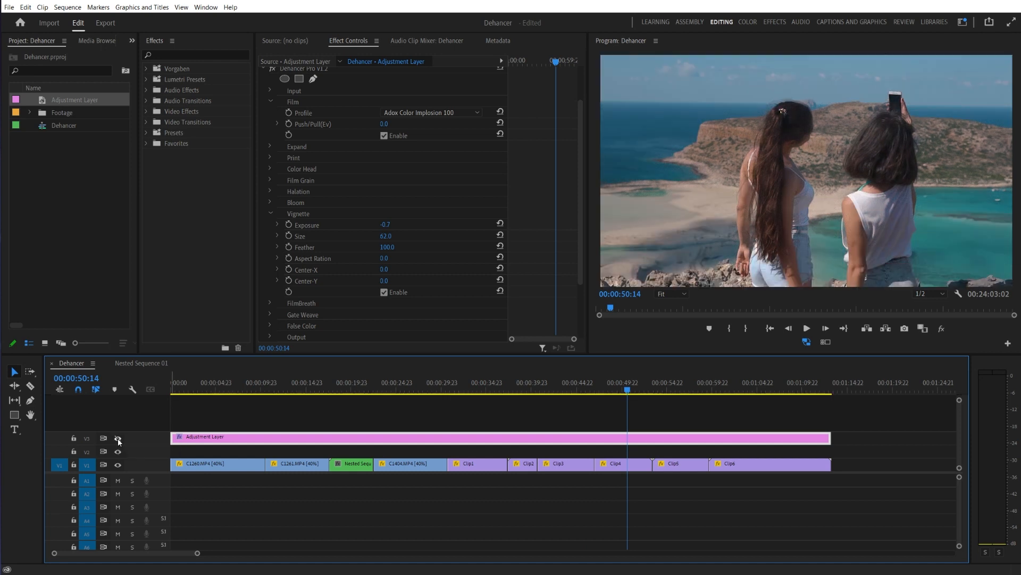
click(400, 389)
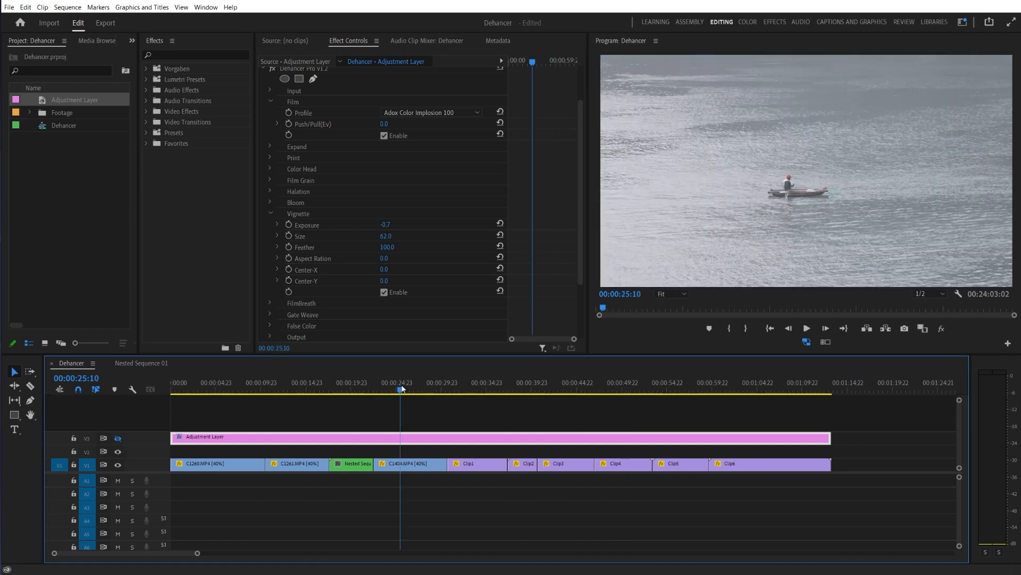
click(118, 439)
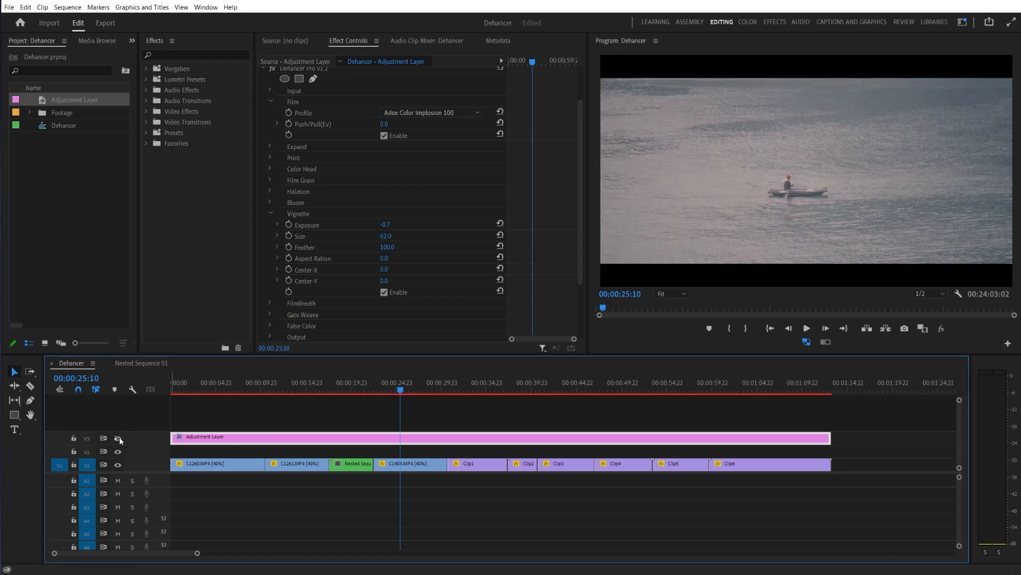
click(118, 438)
click(232, 385)
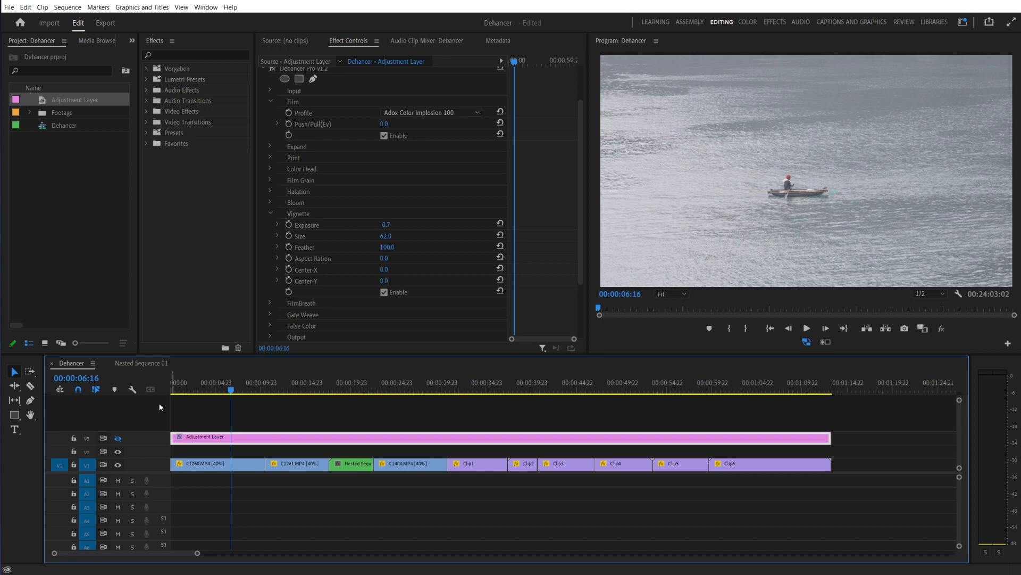
click(118, 438)
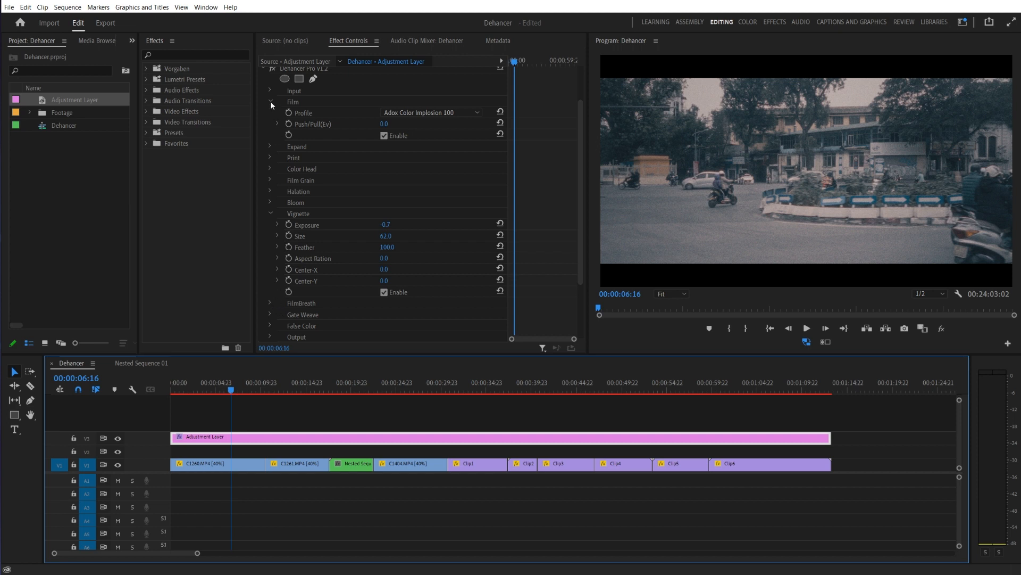
Try FilmBreath enabled with Period 1 and Exposure, TonalContrast and Color at 100, playing the first street clip.
scroll(271, 103, up, 1)
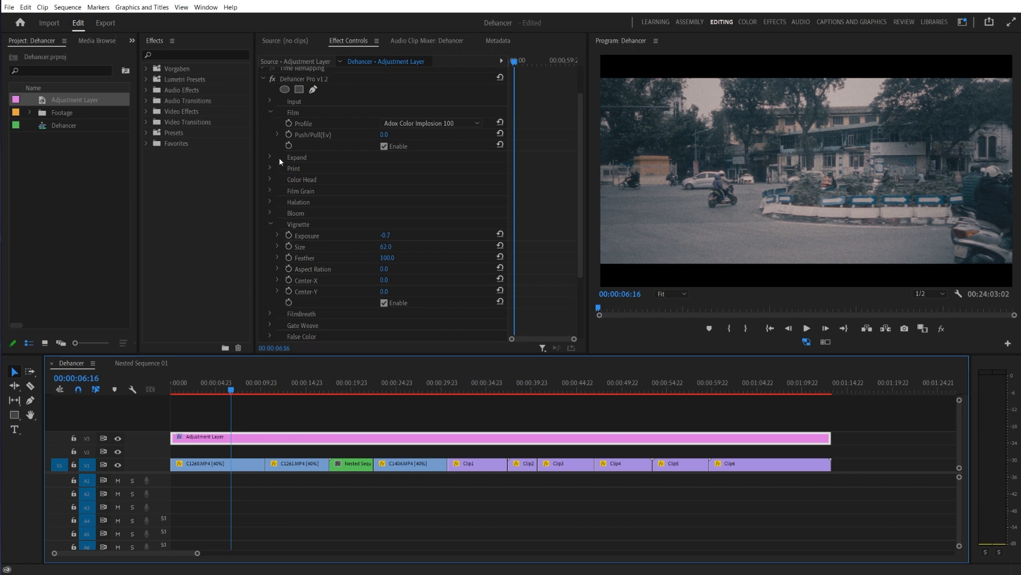
click(270, 224)
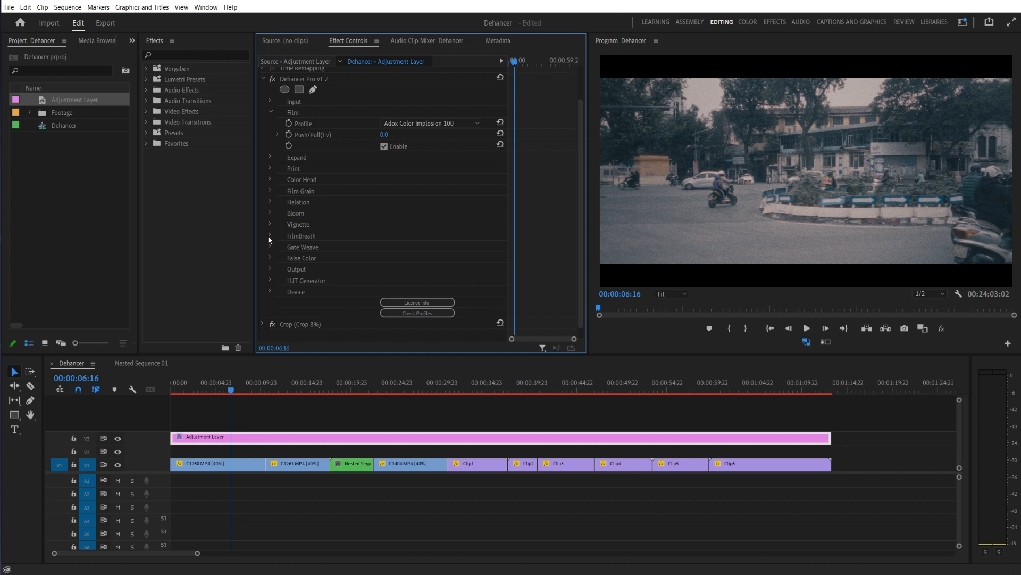
click(269, 236)
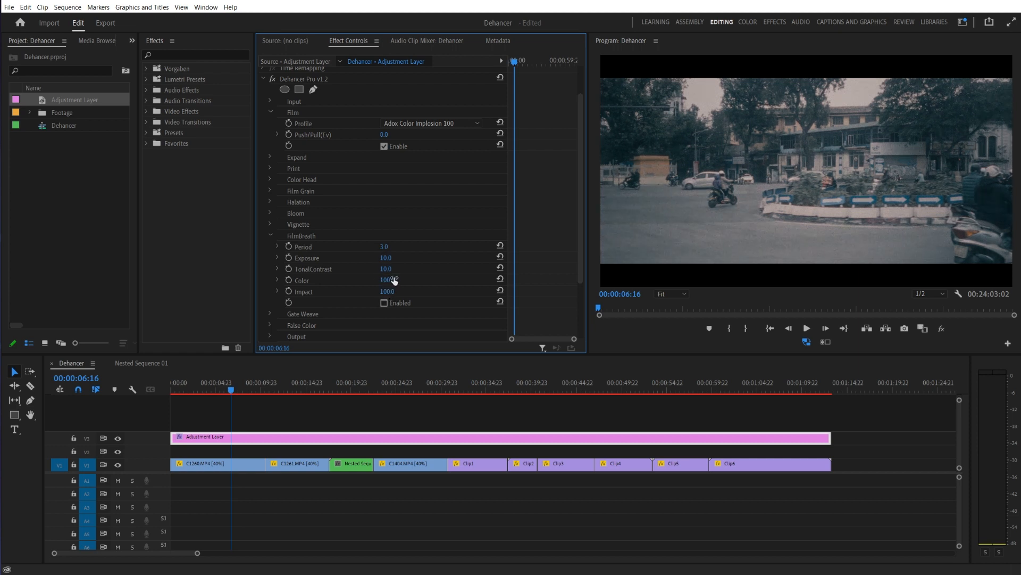
click(384, 302)
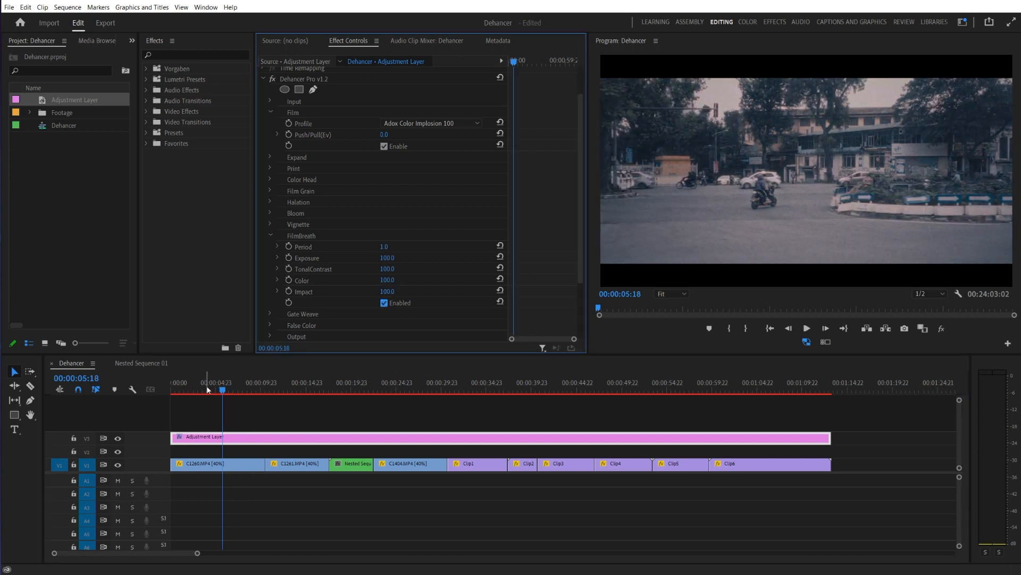
click(207, 388)
key(space)
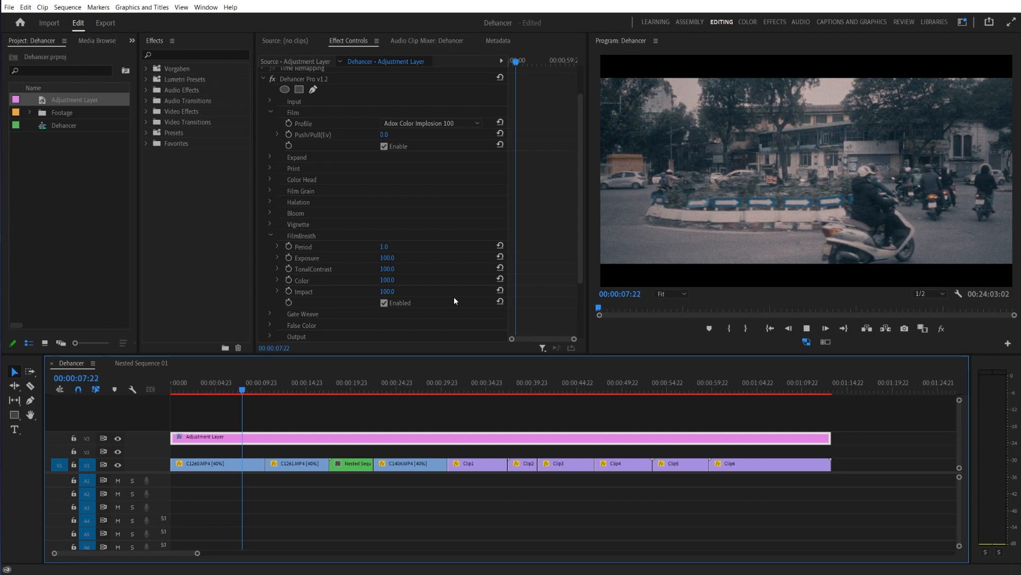
key(space)
Undo the FilmBreath test values and its activation, keeping the adjustment layer's track shown.
key(ctrl+z)
key(ctrl+z)
key(ctrl+z)
key(ctrl+z)
key(ctrl+z)
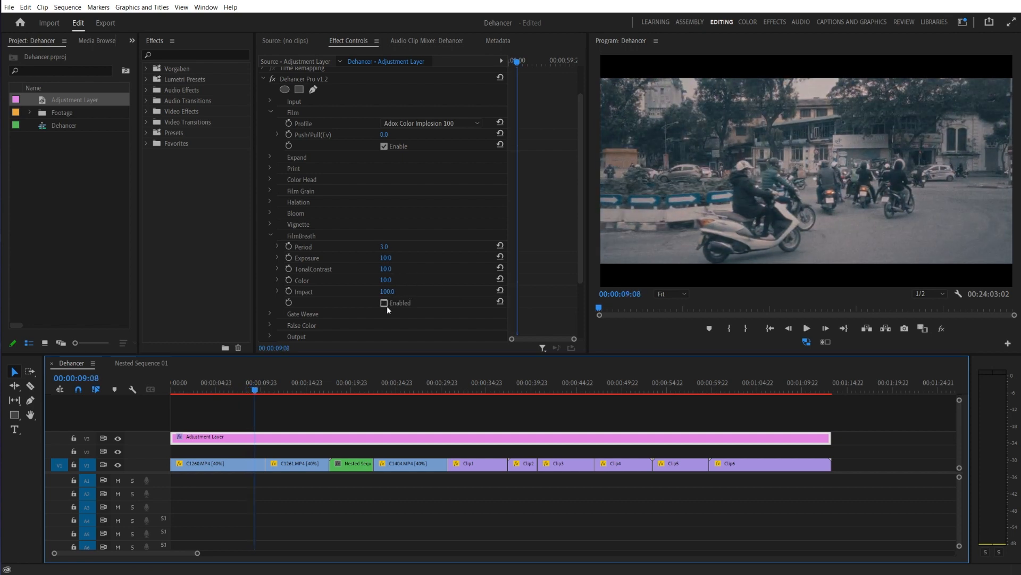
key(ctrl+z)
key(ctrl+shift+z)
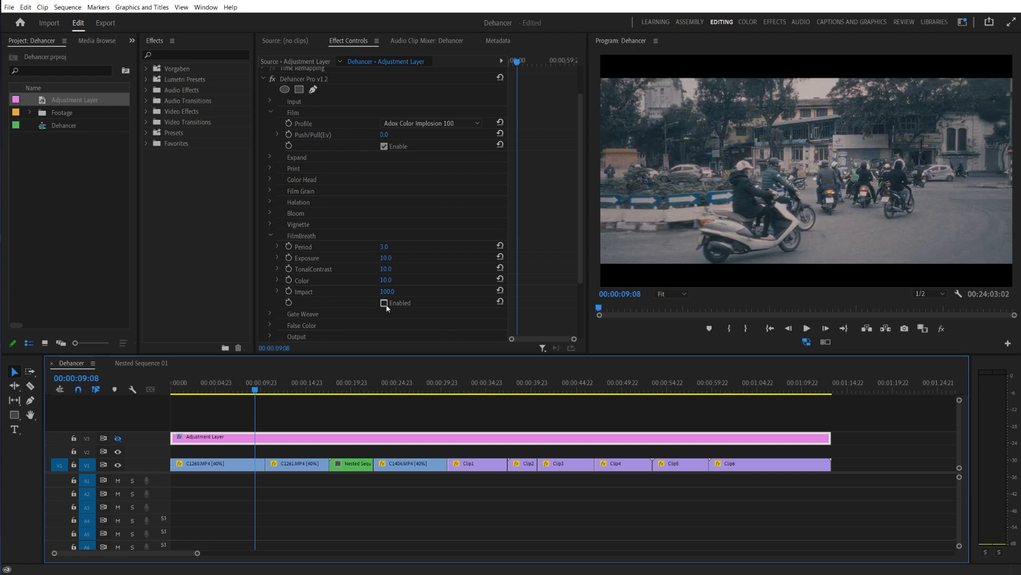
Enable FilmBreath with its default values and play the first street clip from near its start.
click(385, 303)
drag(191, 391, 185, 389)
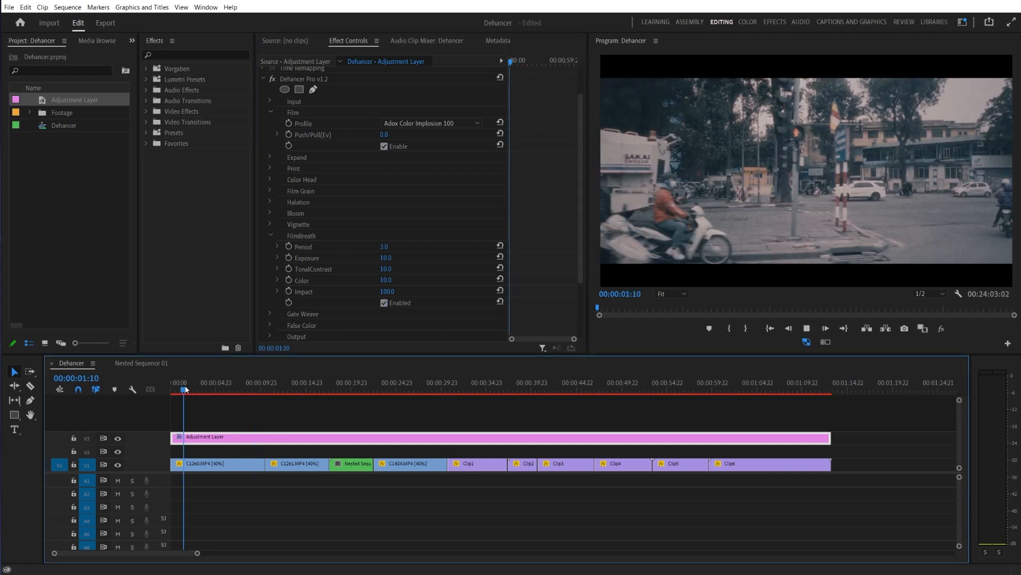
Try Gate Weave enabled with Translation X and Y at 100 and Rotation at 43, playing the cabin clip at the sequence's end.
key(space)
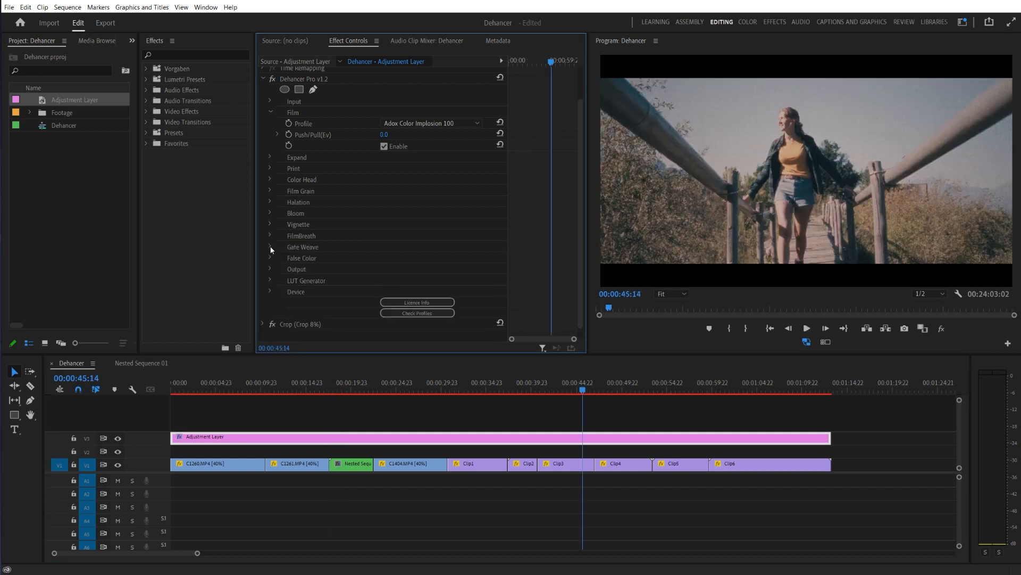
click(270, 247)
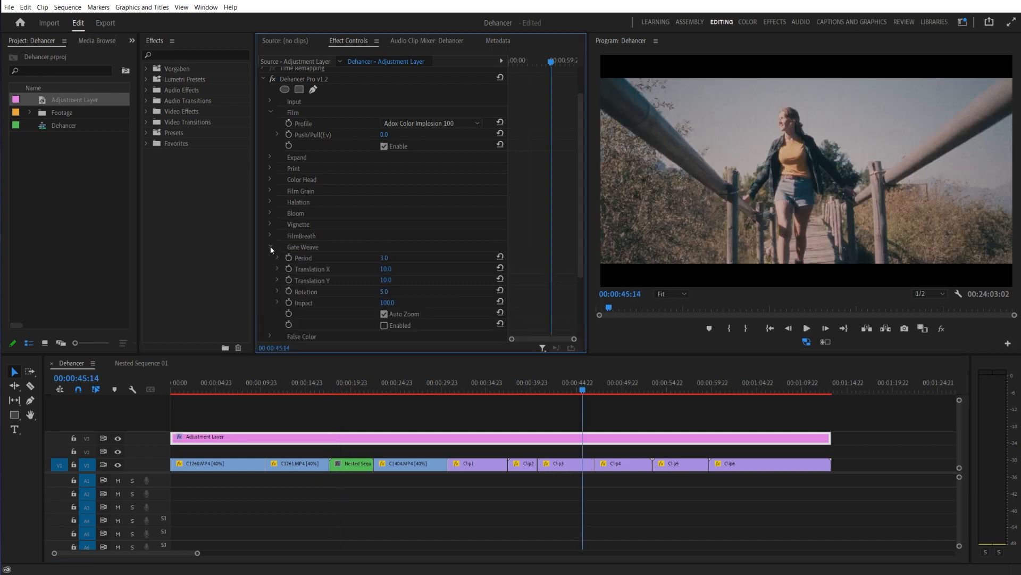
click(721, 385)
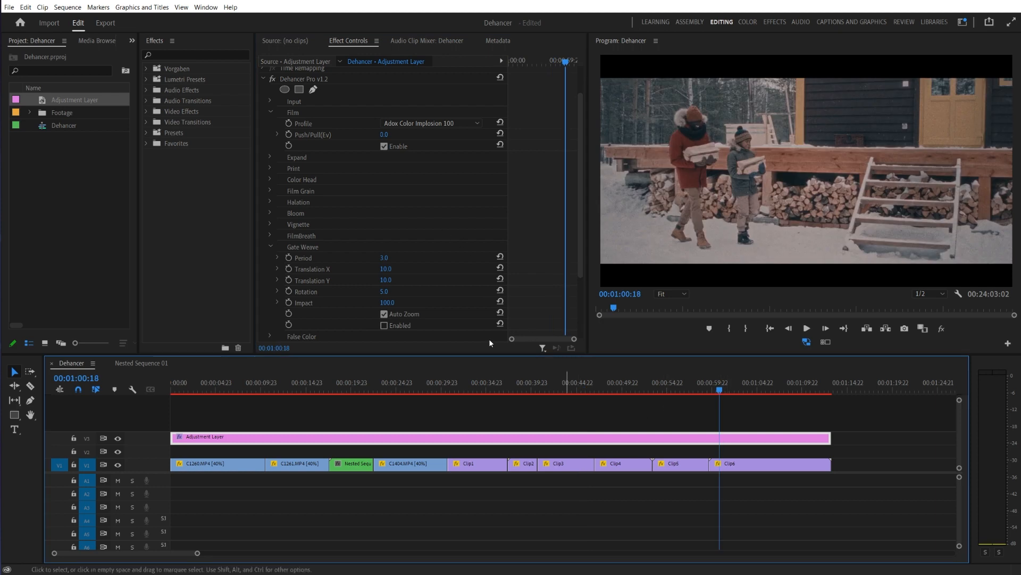
drag(385, 269, 434, 269)
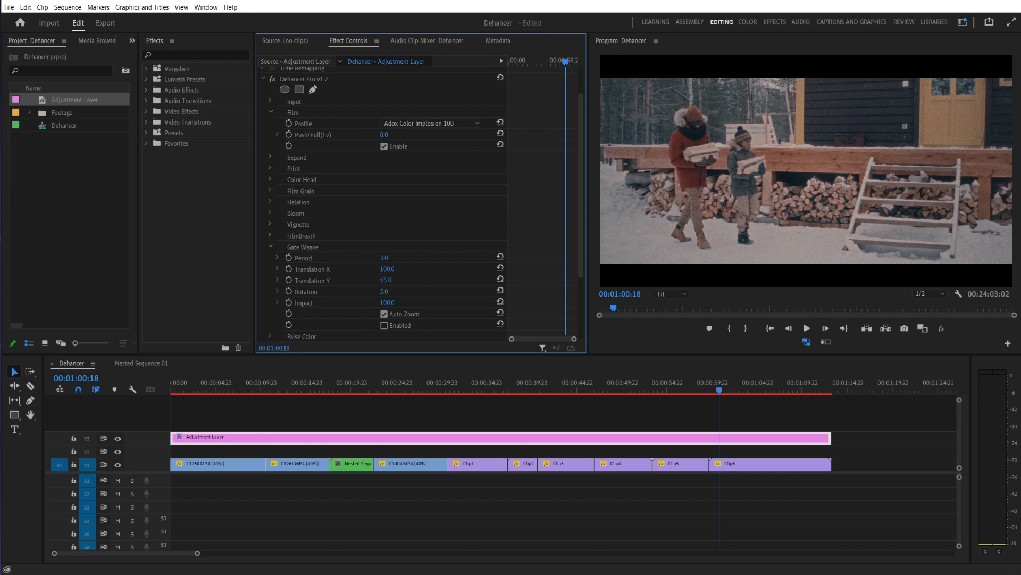
drag(391, 288, 410, 288)
click(384, 325)
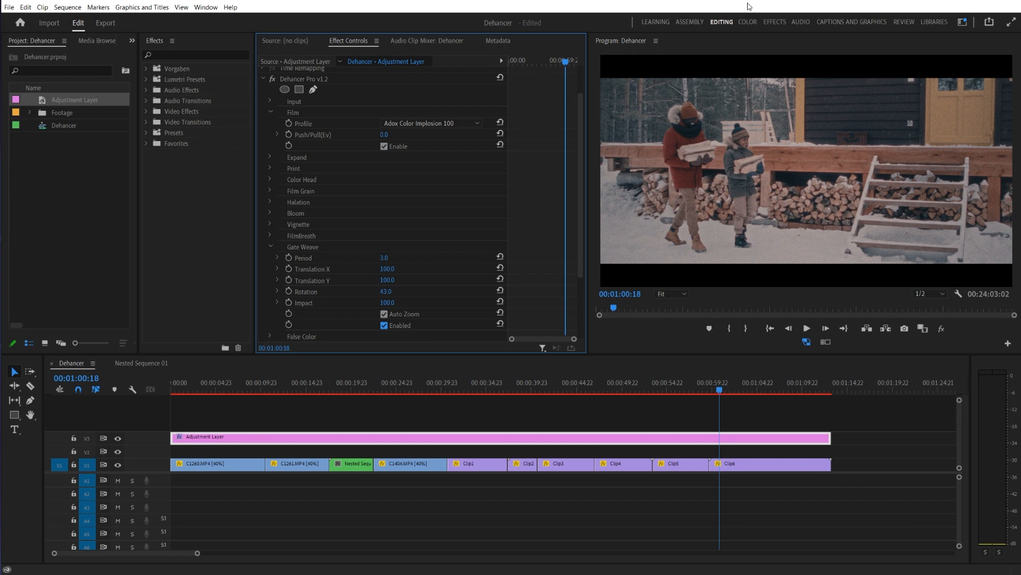
mouse_move(736, 387)
mouse_down()
mouse_move(736, 378)
mouse_move(720, 379)
mouse_up()
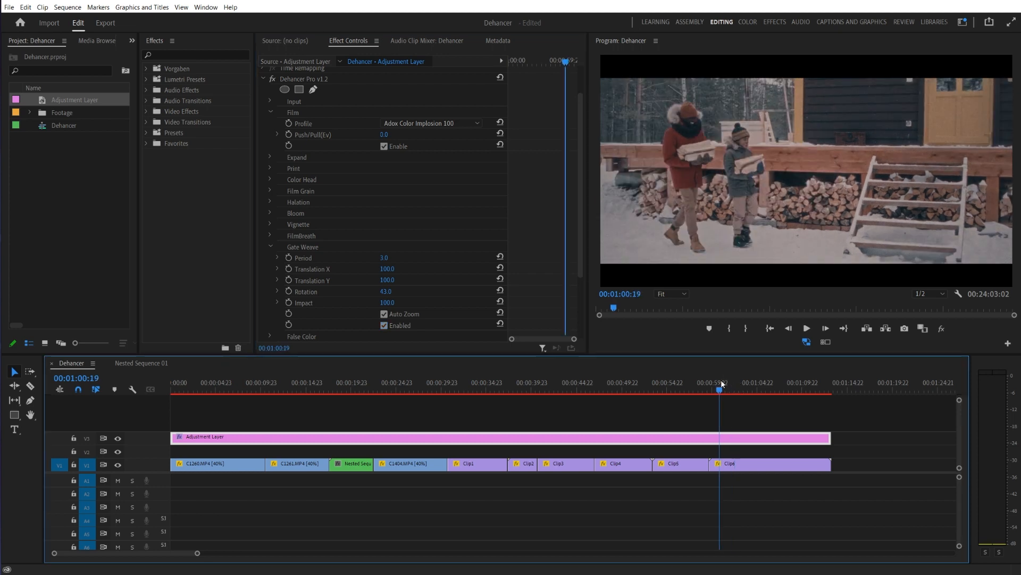
key(space)
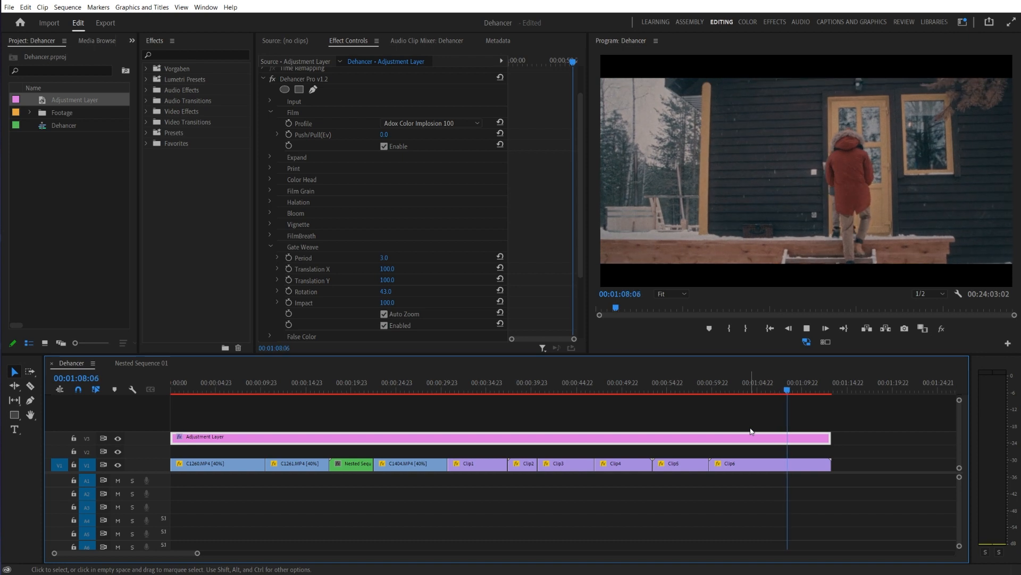
Undo the Gate Weave test values, enable it with Translation X and Y at 30, and play the cabin clip.
click(715, 381)
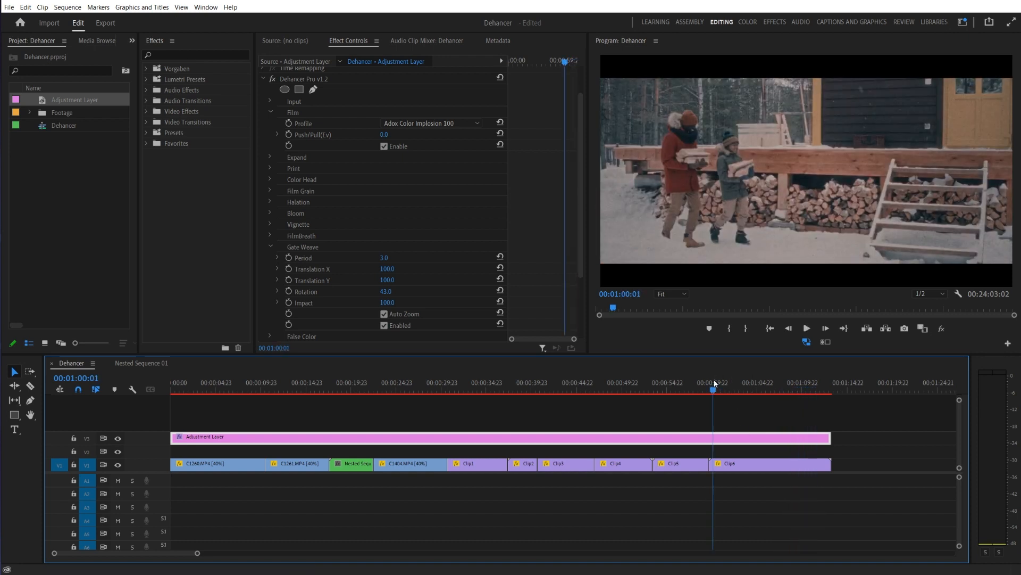
key(ctrl+z)
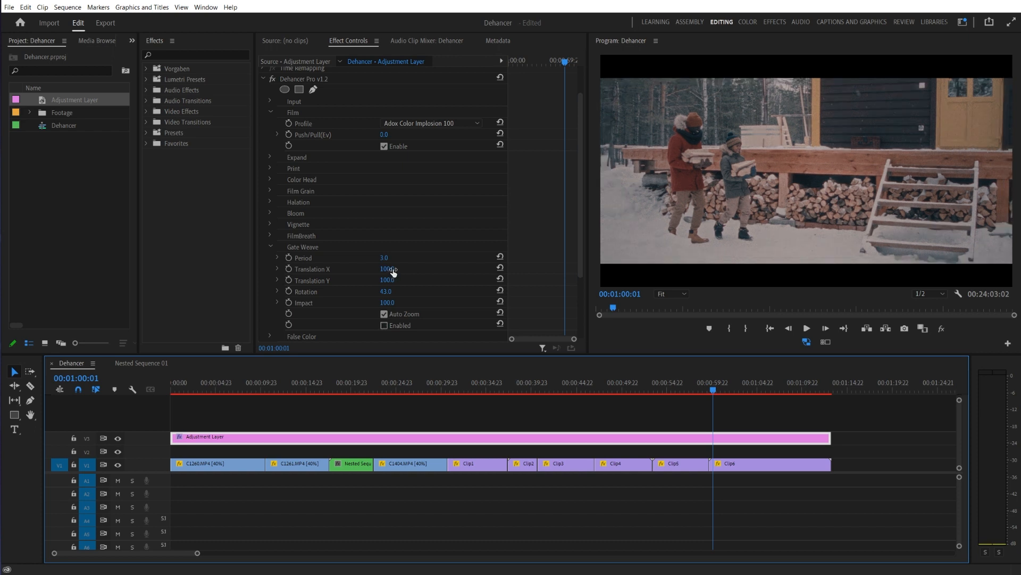
click(383, 325)
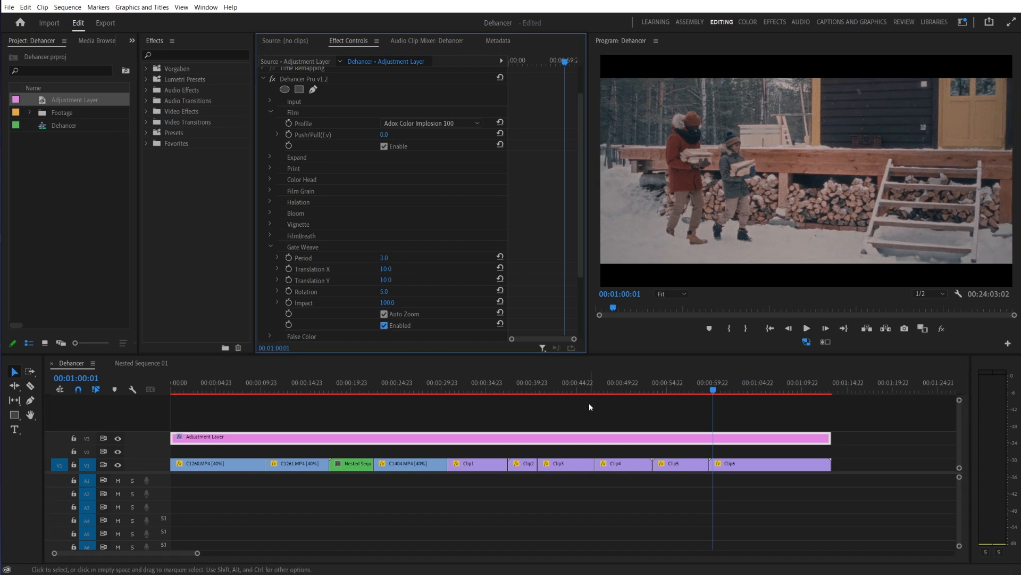
click(715, 389)
key(space)
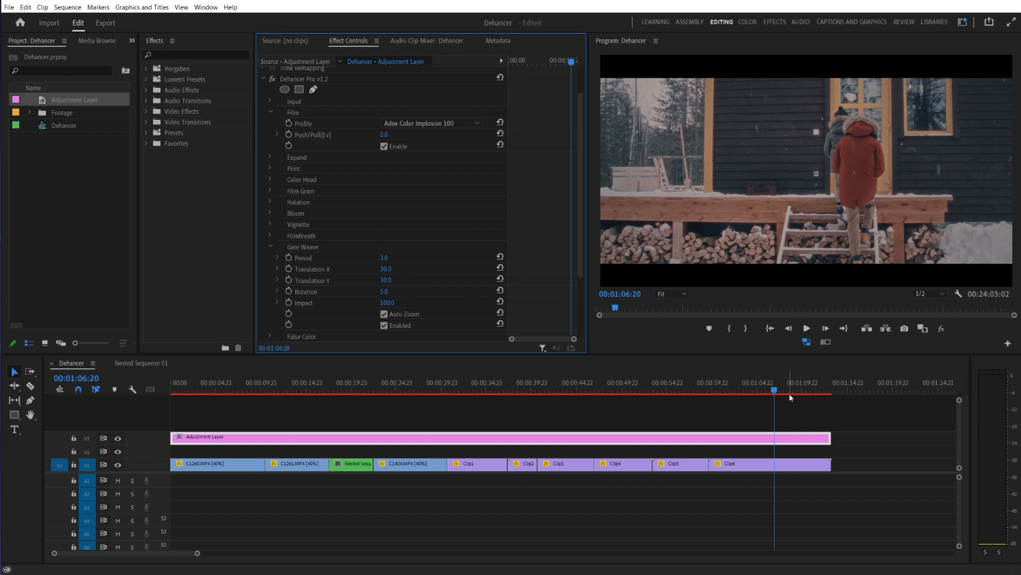
Replay the cabin clip and the start of the first street clip to judge the Gate Weave movement.
drag(751, 387, 717, 387)
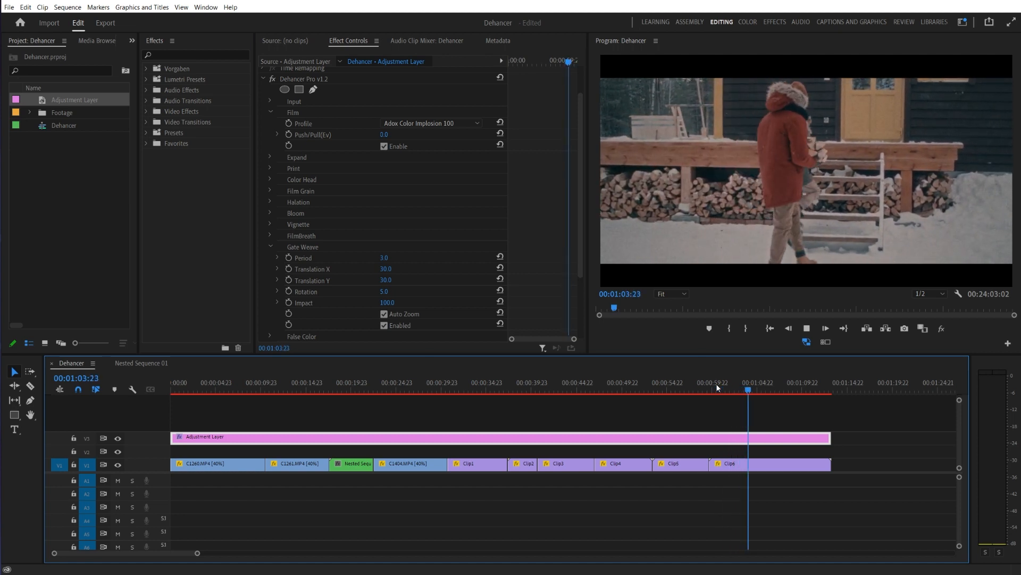
click(717, 387)
drag(221, 385, 183, 389)
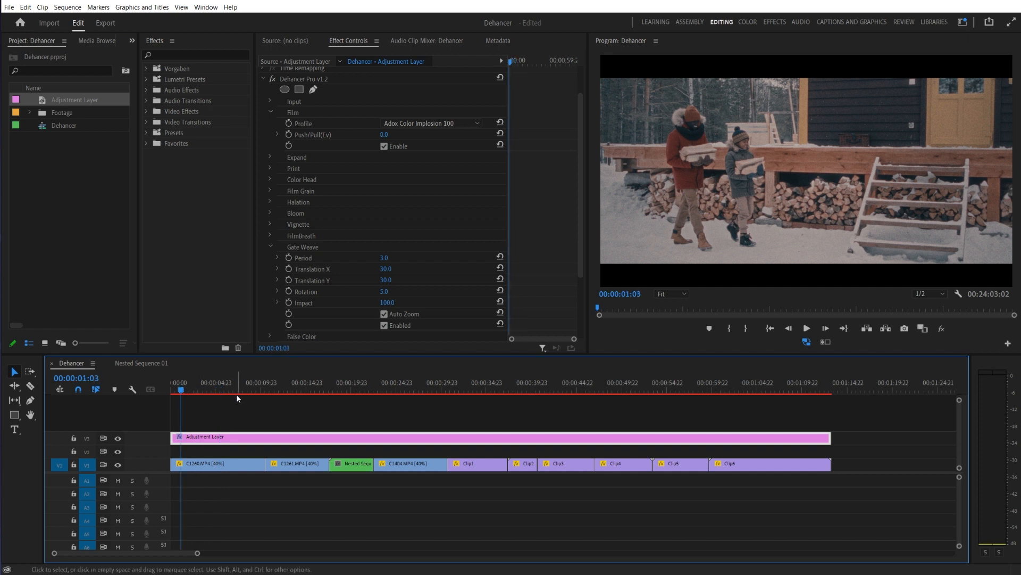
key(space)
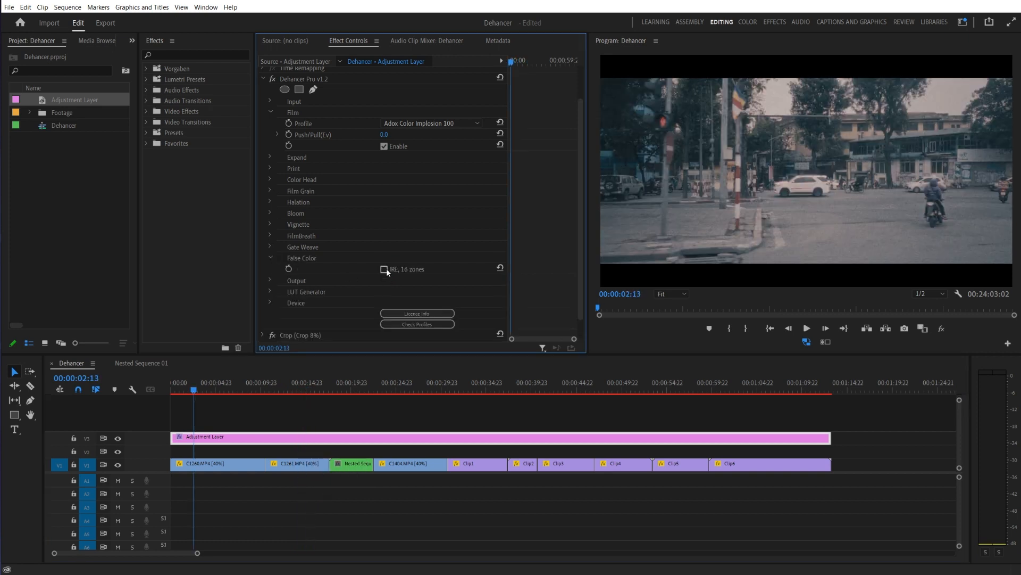
Inspect the street, camping and footbridge clips with the False Color option IRE, 16 zones, leaving the option off.
click(384, 269)
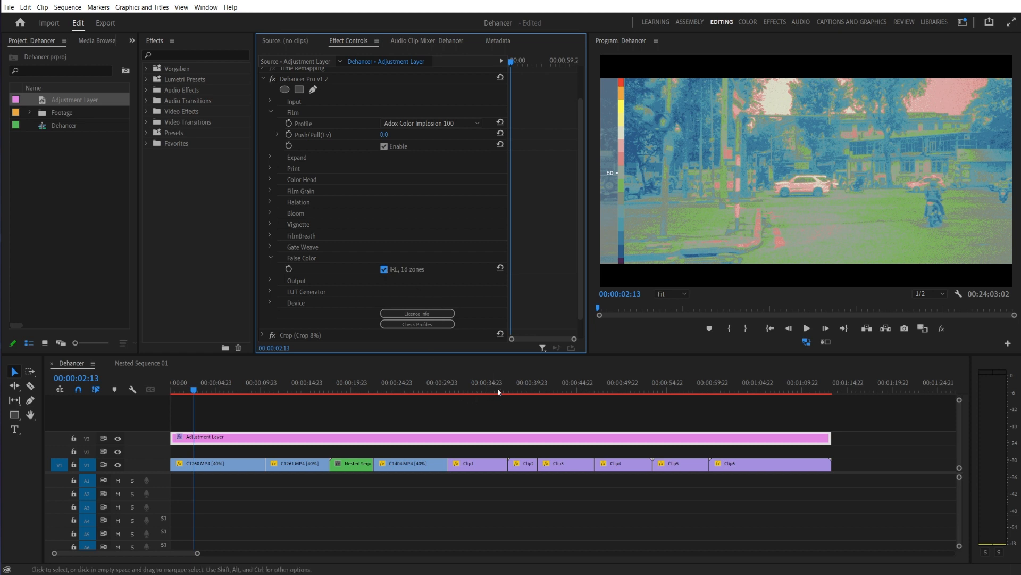
click(531, 384)
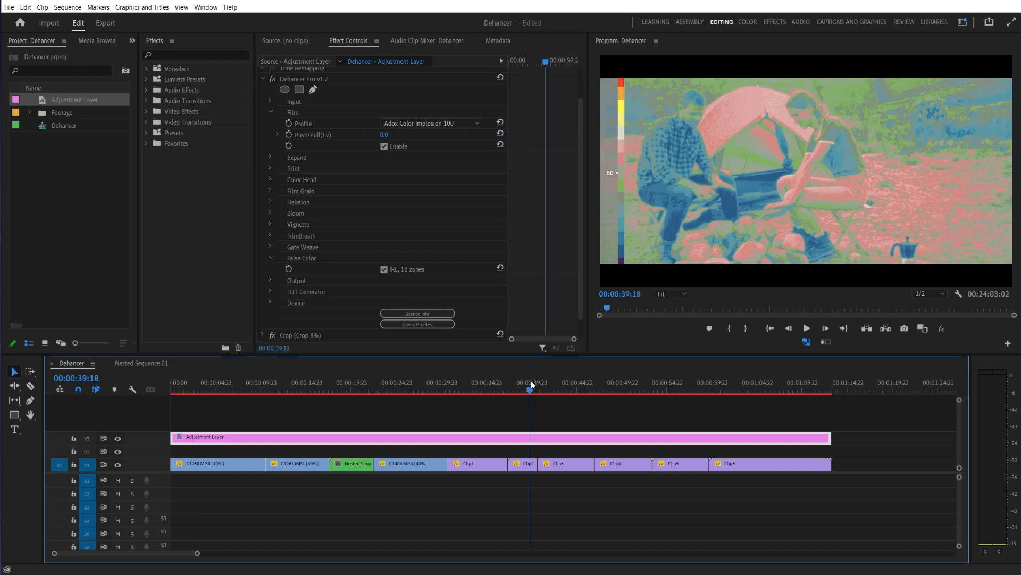
click(585, 385)
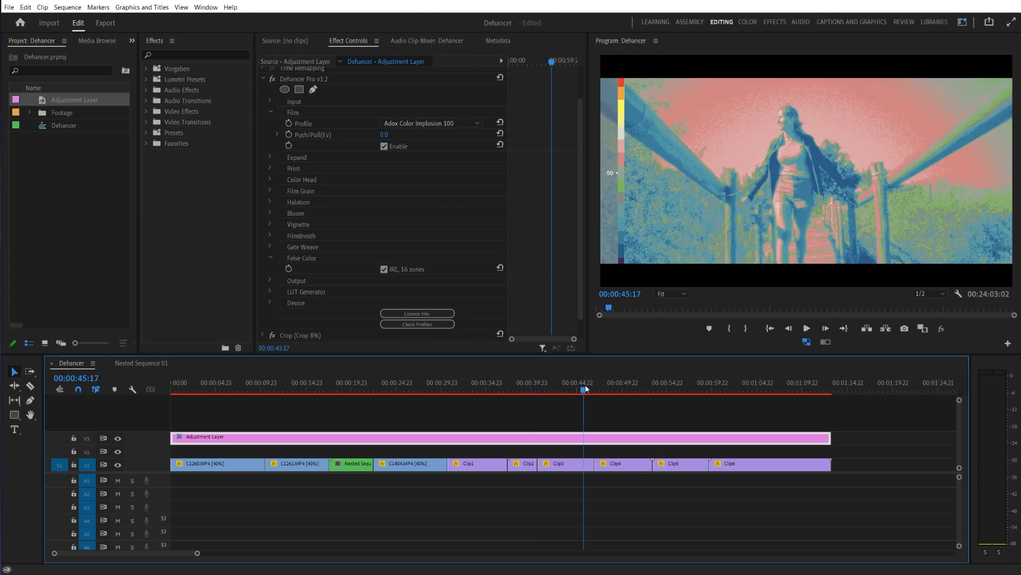
click(384, 269)
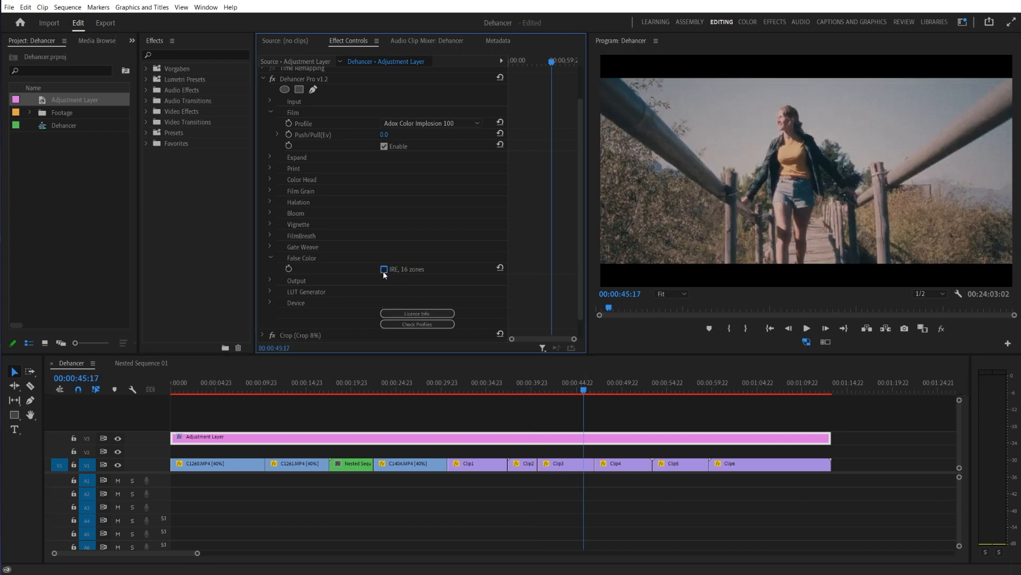
click(384, 270)
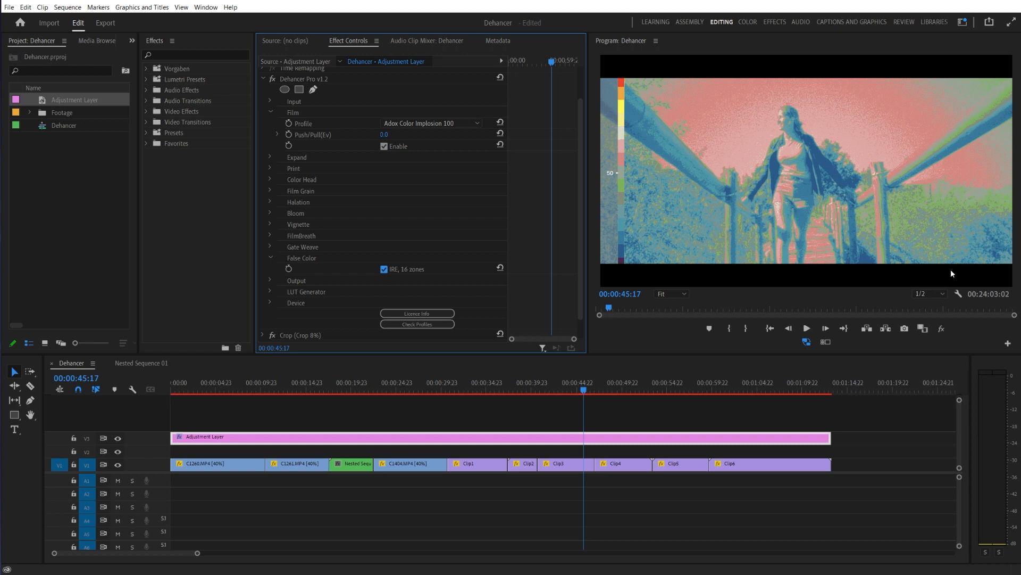
click(384, 269)
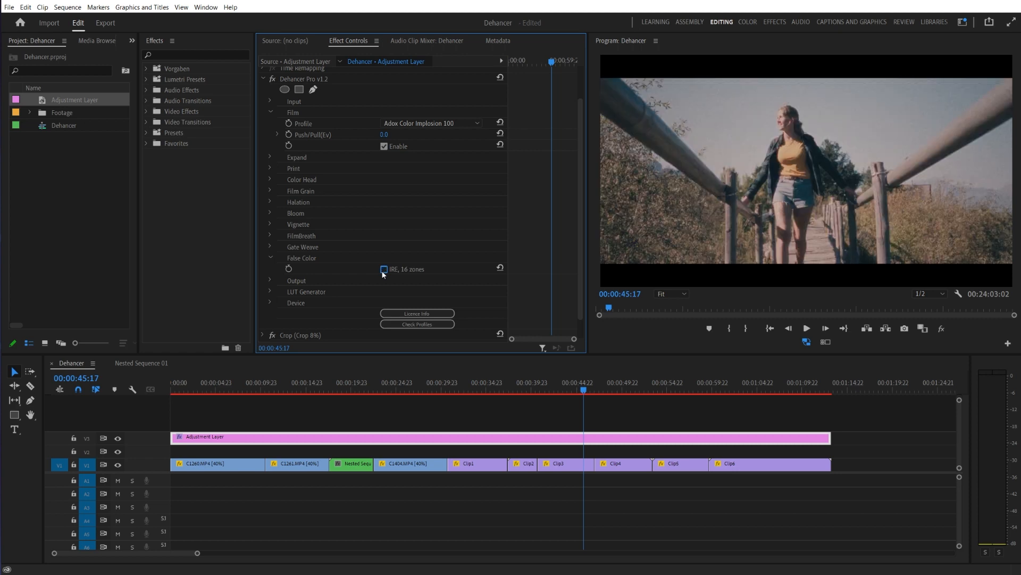
Try lowering Total Impact in the Output settings on the footbridge clip and the first street clip.
click(272, 258)
click(271, 268)
mouse_move(388, 280)
mouse_down()
mouse_move(334, 280)
mouse_move(387, 280)
mouse_up()
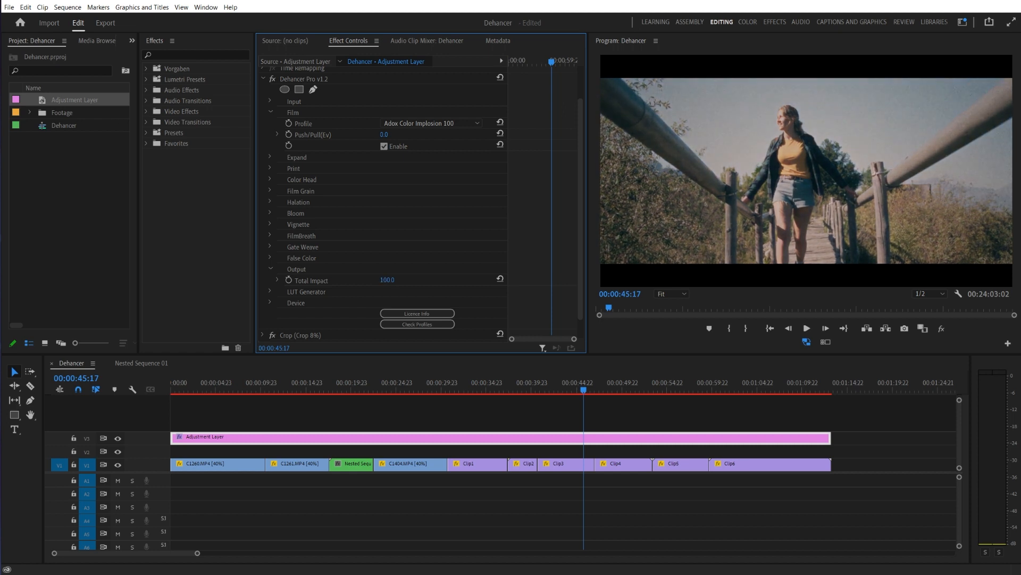
click(225, 383)
drag(387, 280, 334, 280)
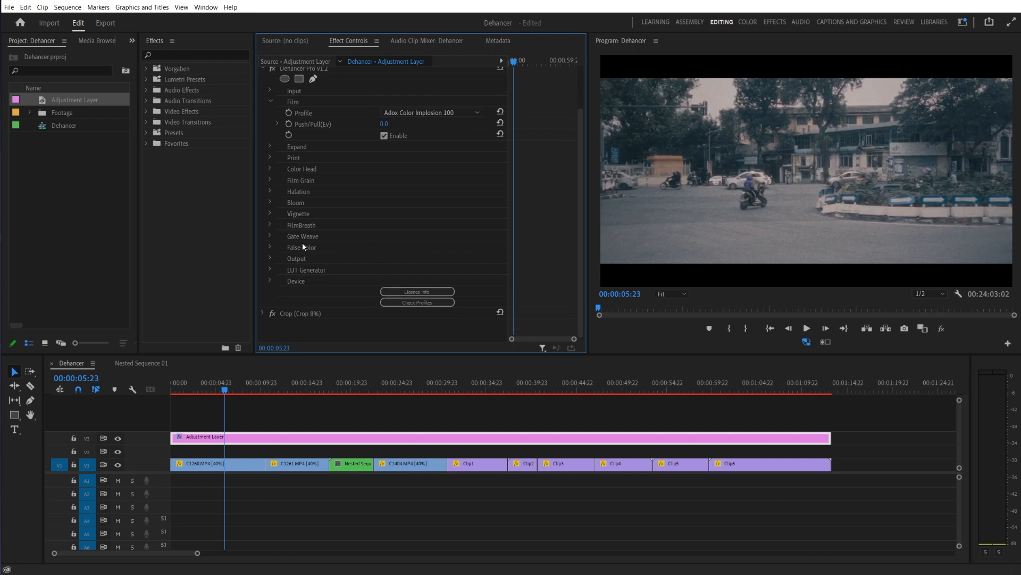
Try the film profile Agfa Agfacolor 100, playing the sequence from the first street clip and again from the footbridge clip.
scroll(302, 245, up, 3)
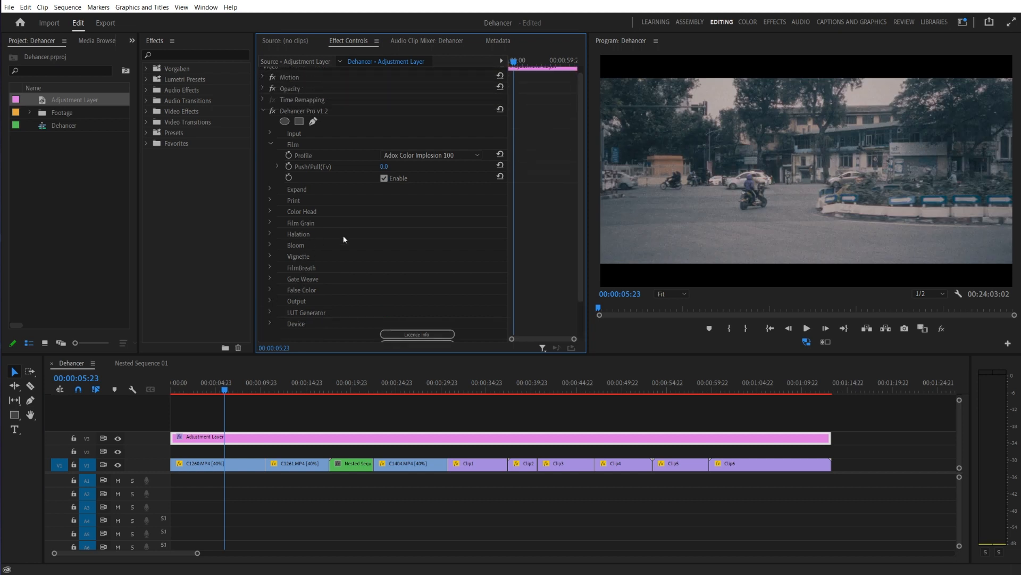
scroll(316, 242, up, 1)
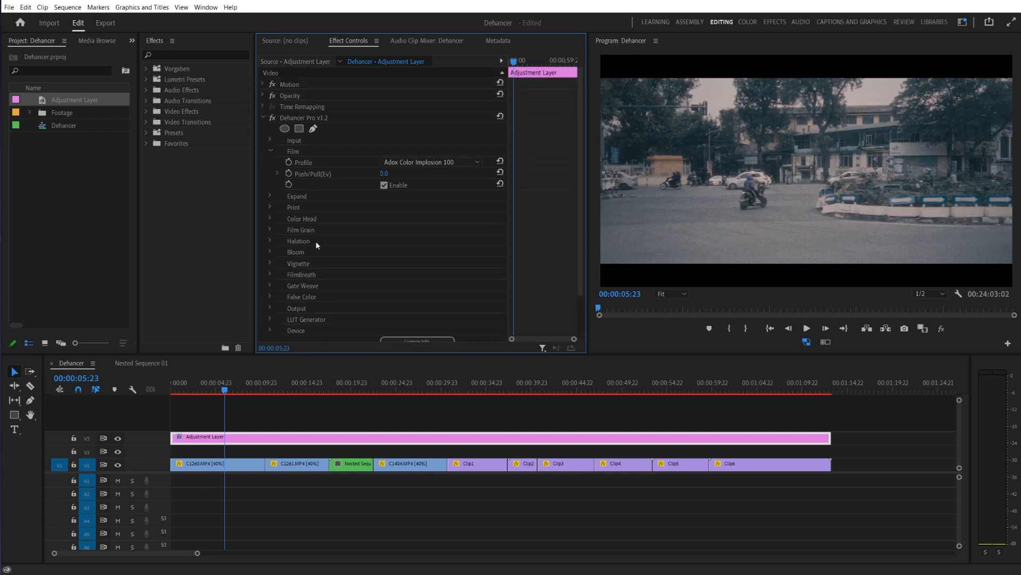
click(434, 163)
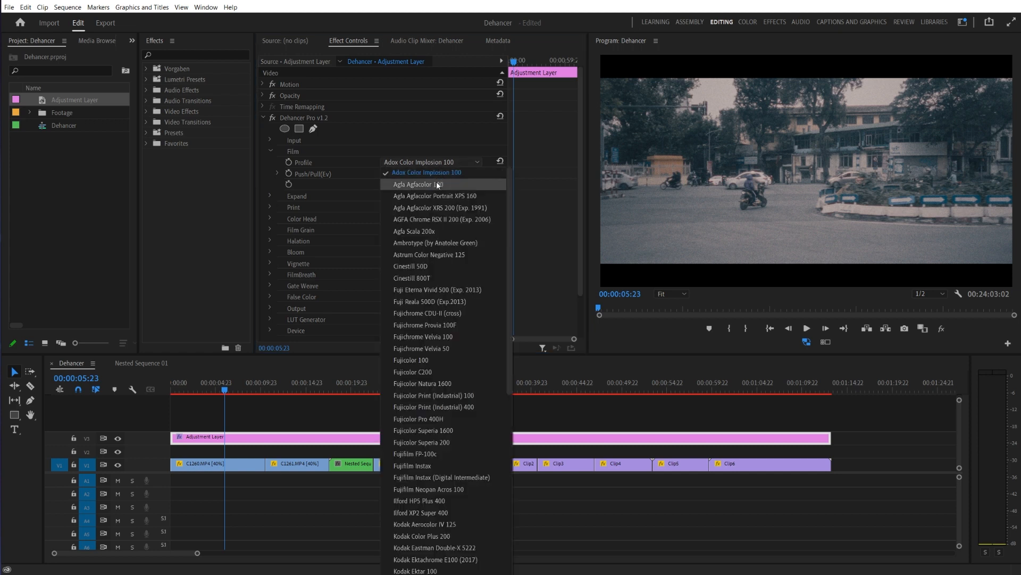
click(437, 183)
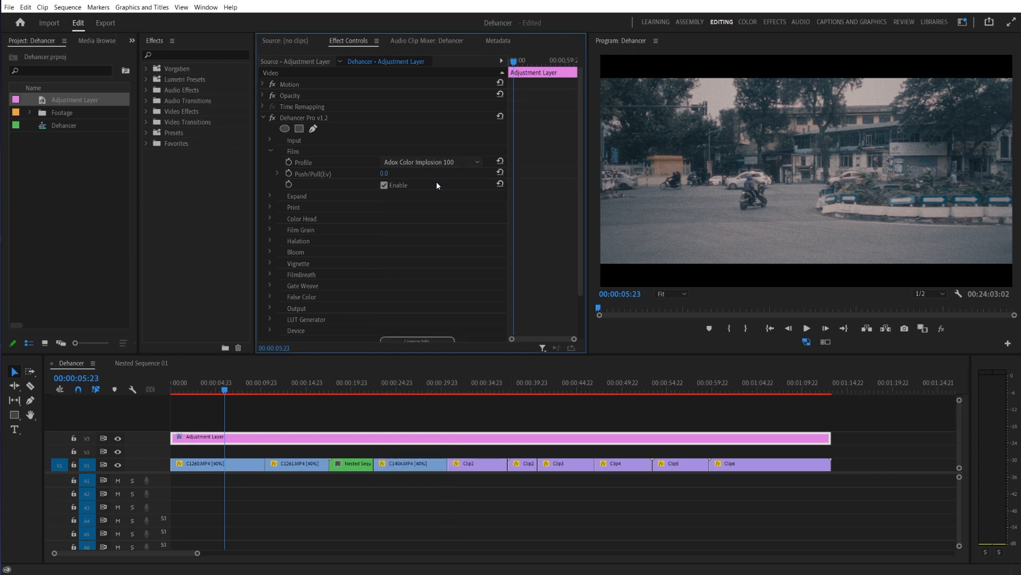
click(181, 391)
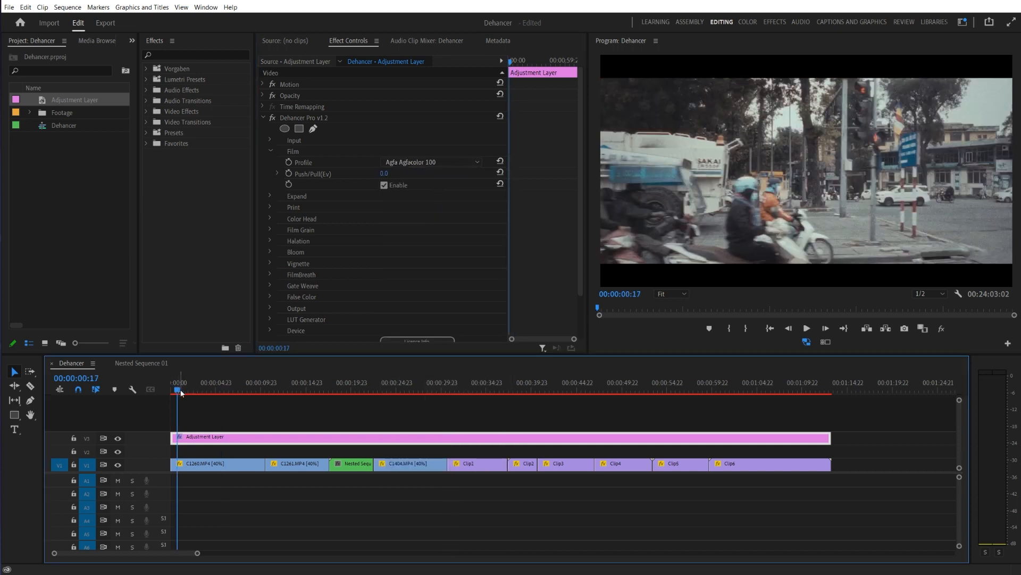
key(space)
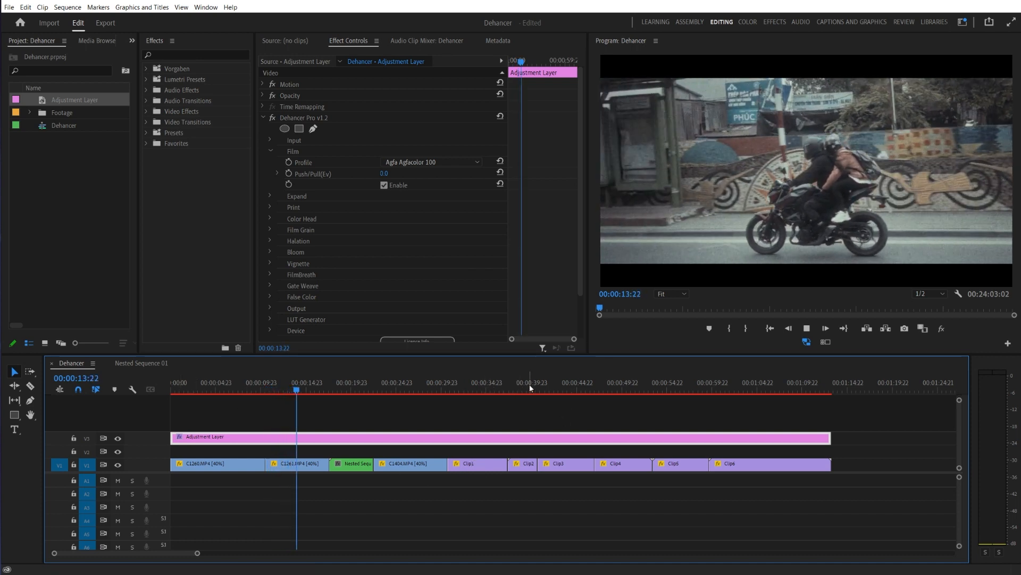
click(555, 389)
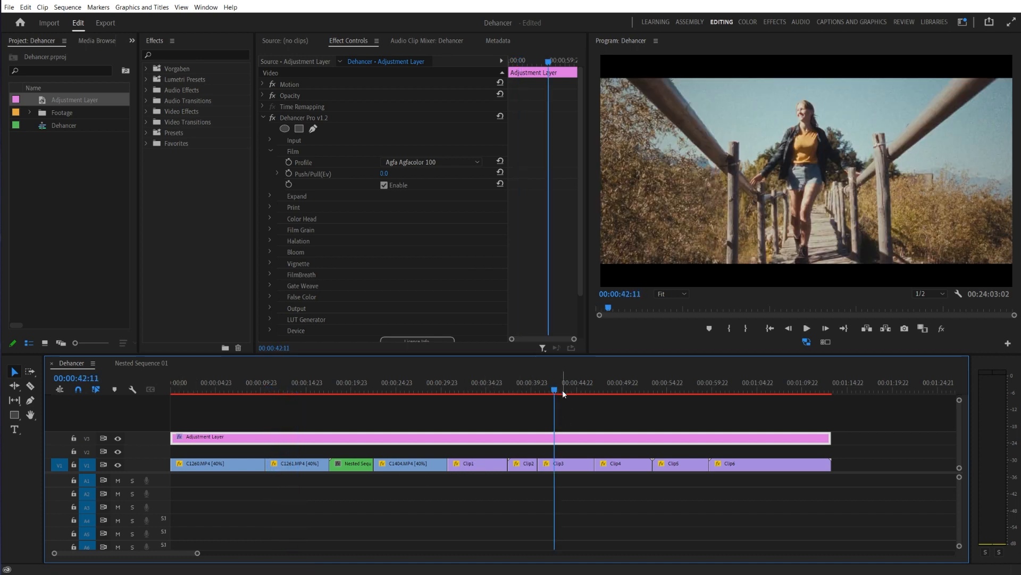
key(space)
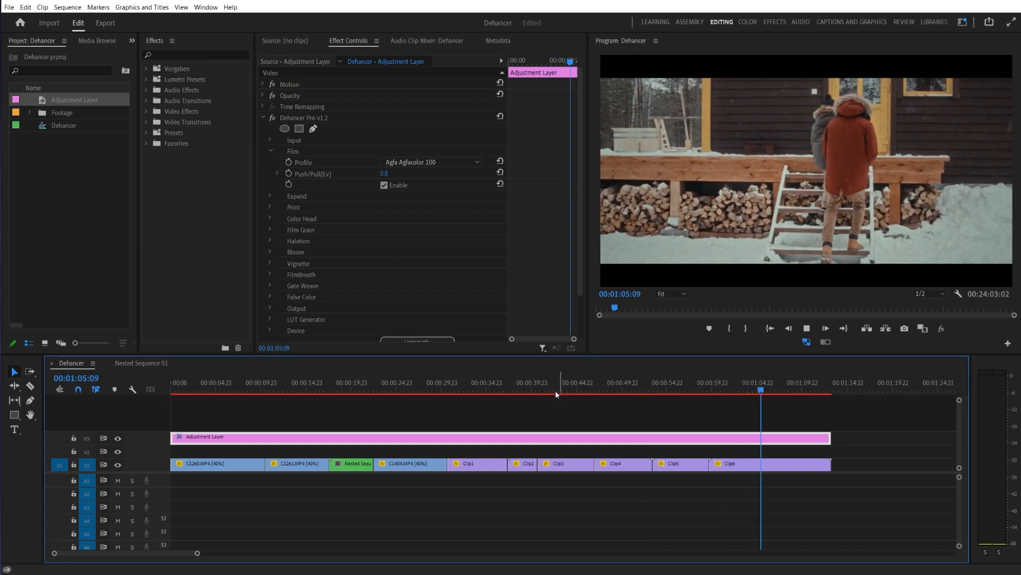
Try the film profiles Cinestill 50D, Fujichrome Provia 100F and Fujifilm Instax on the cabin clip.
click(421, 162)
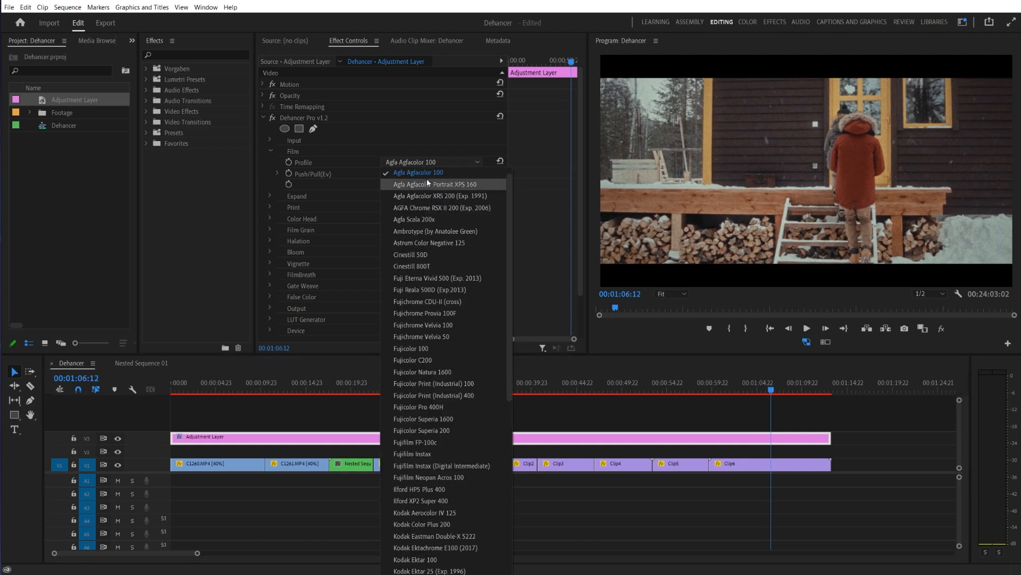
click(431, 254)
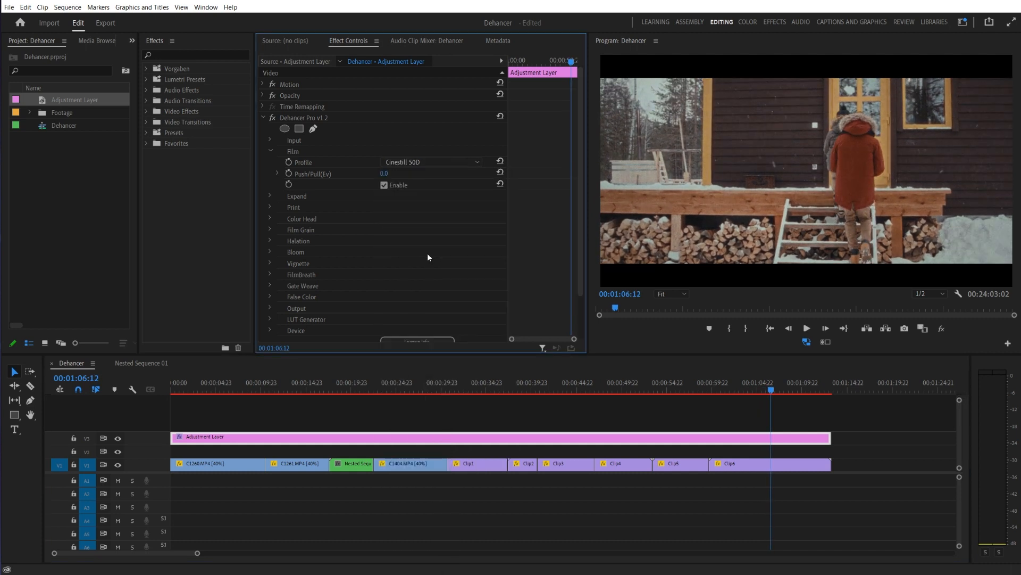
click(438, 161)
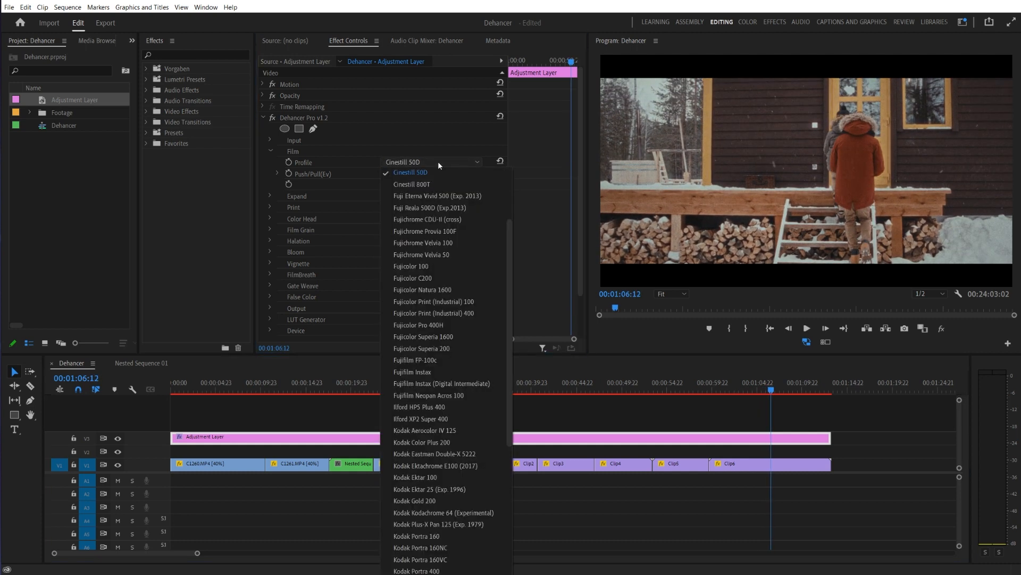
click(441, 231)
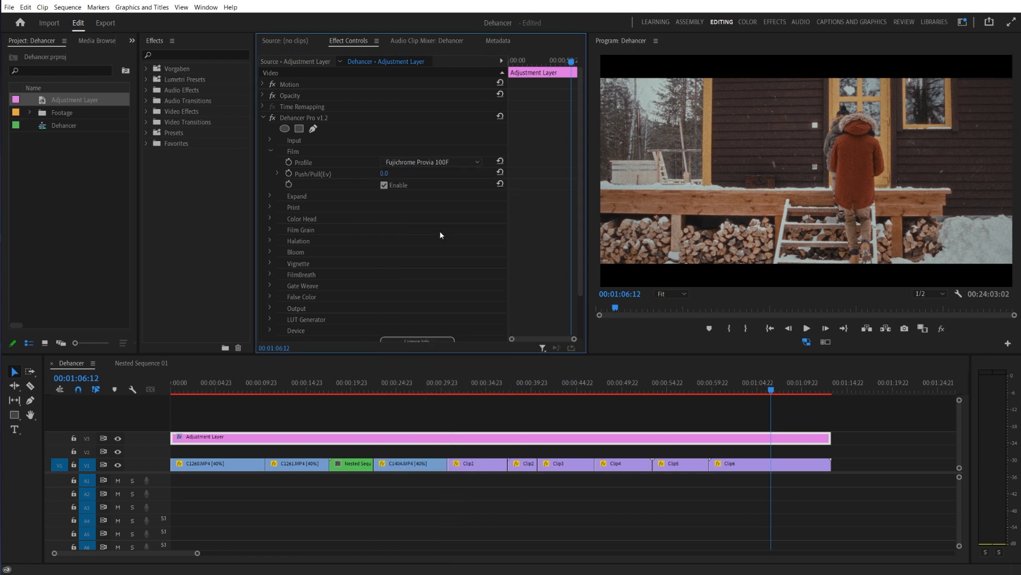
click(442, 162)
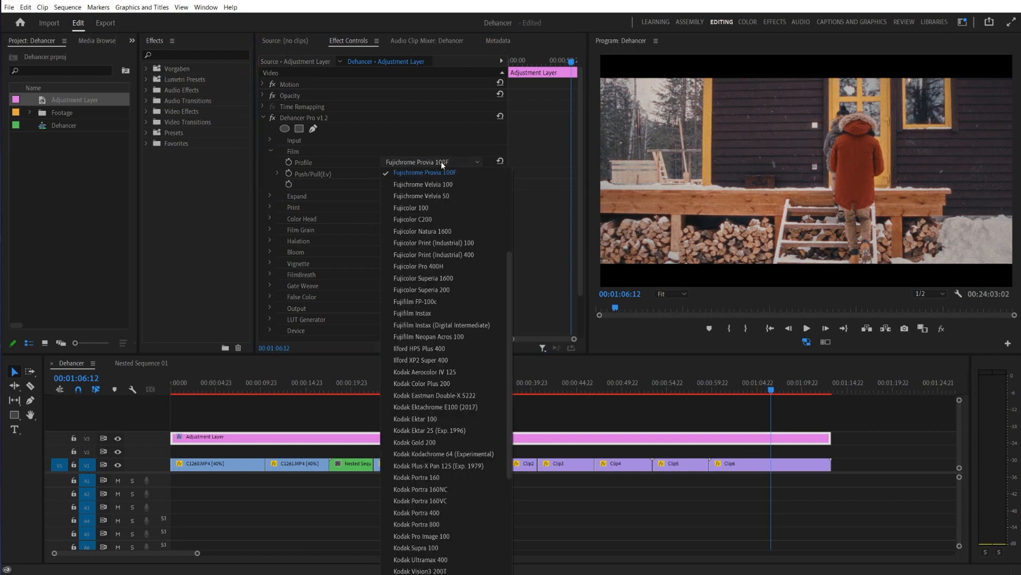
click(412, 313)
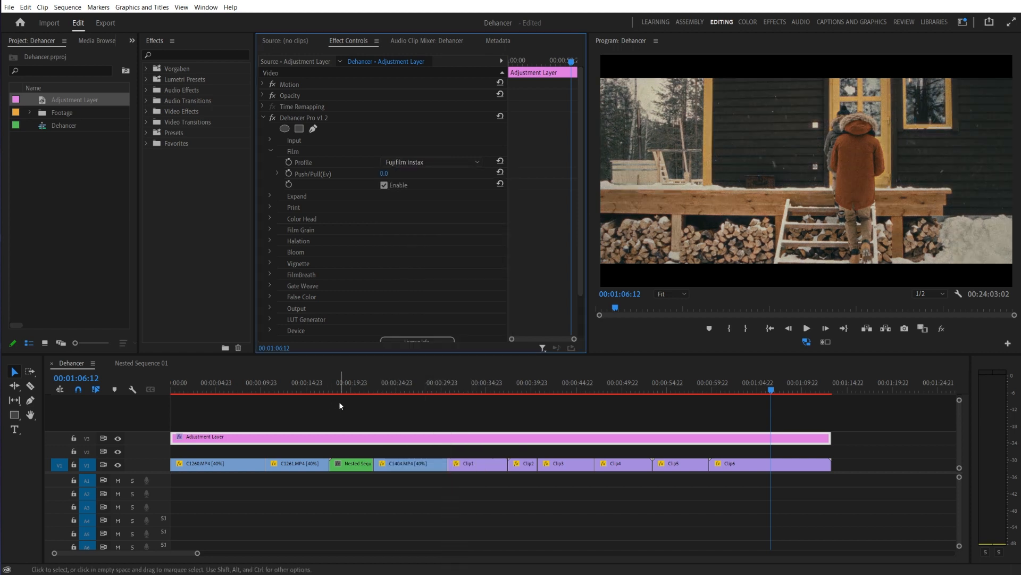
Try the film profile Kodak Portra 400, playing the cabin clip from near its start.
click(454, 162)
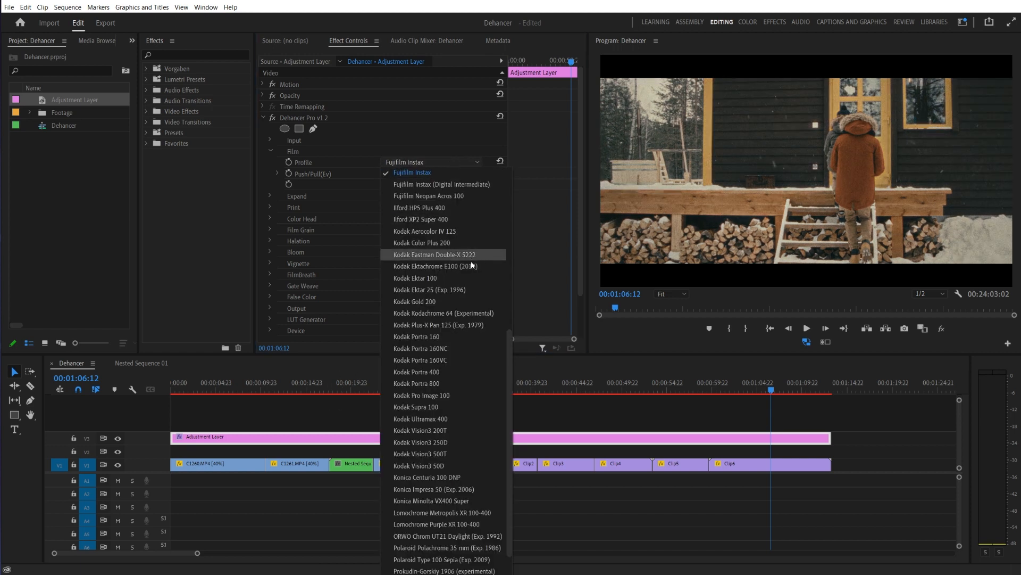
click(457, 371)
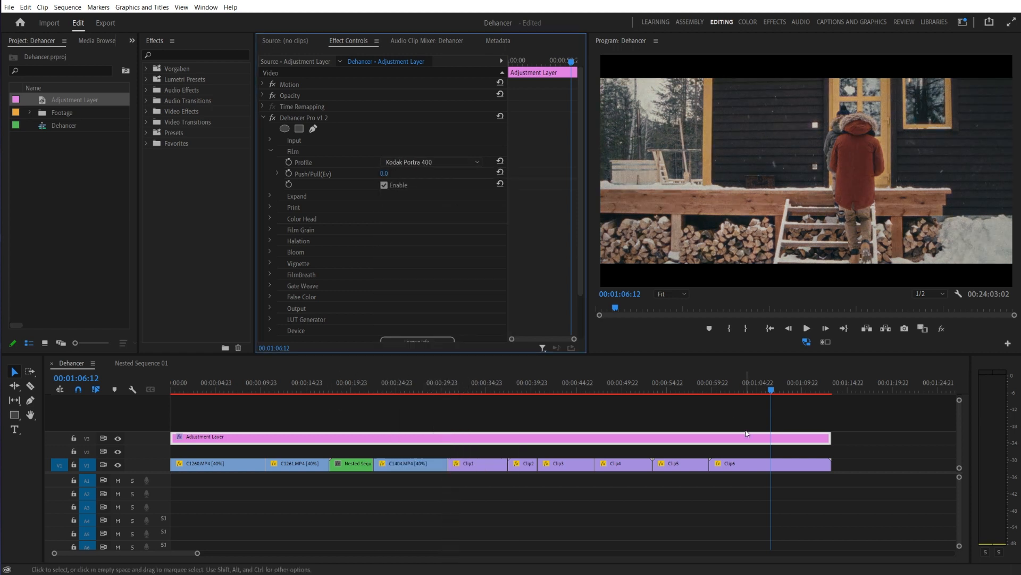
click(720, 387)
key(space)
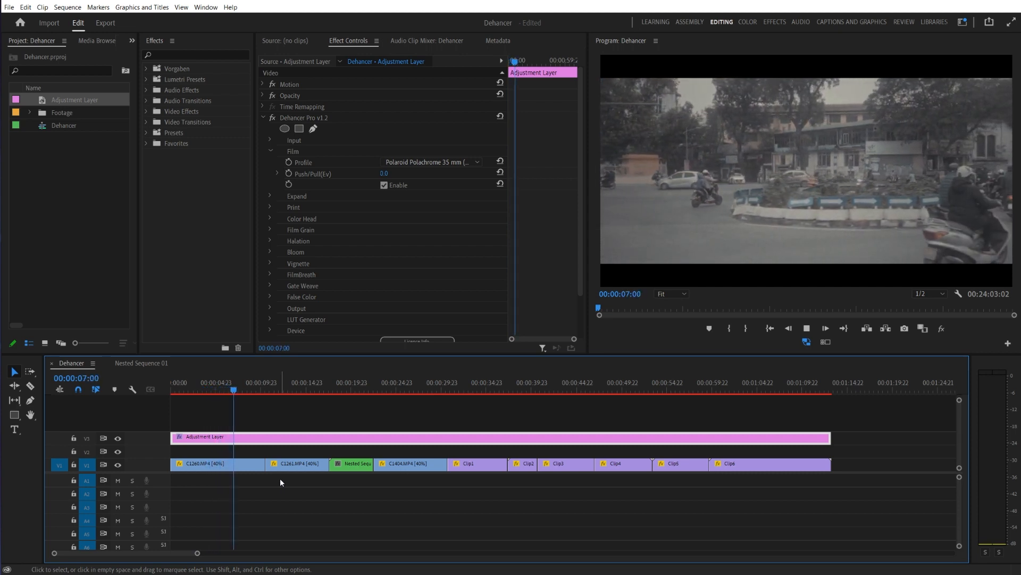
Try the film profiles Polaroid Type 100 Sepia and Rollei Ortho 25, playing the first street clip from near its start with each.
key(space)
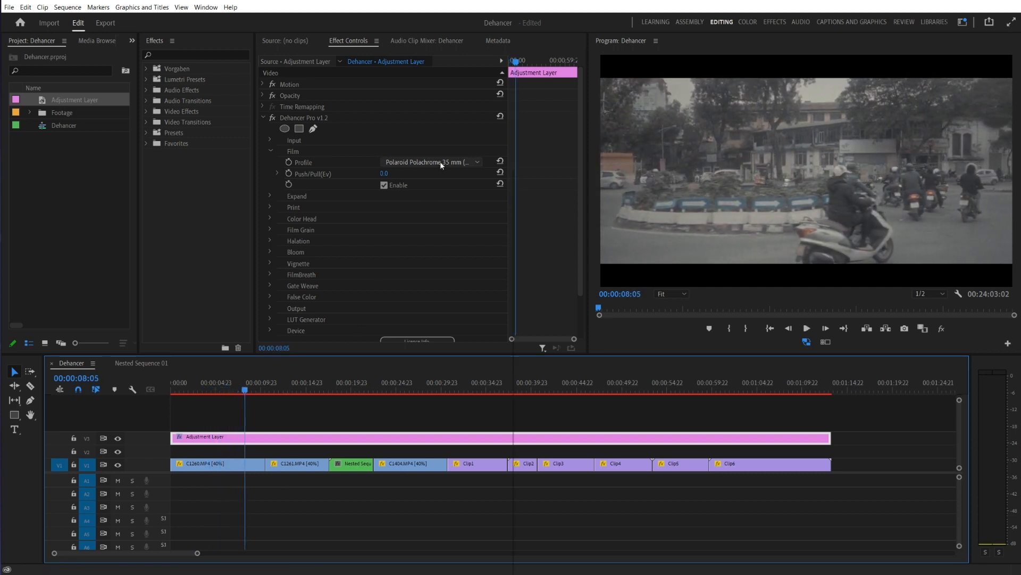
click(439, 162)
click(430, 525)
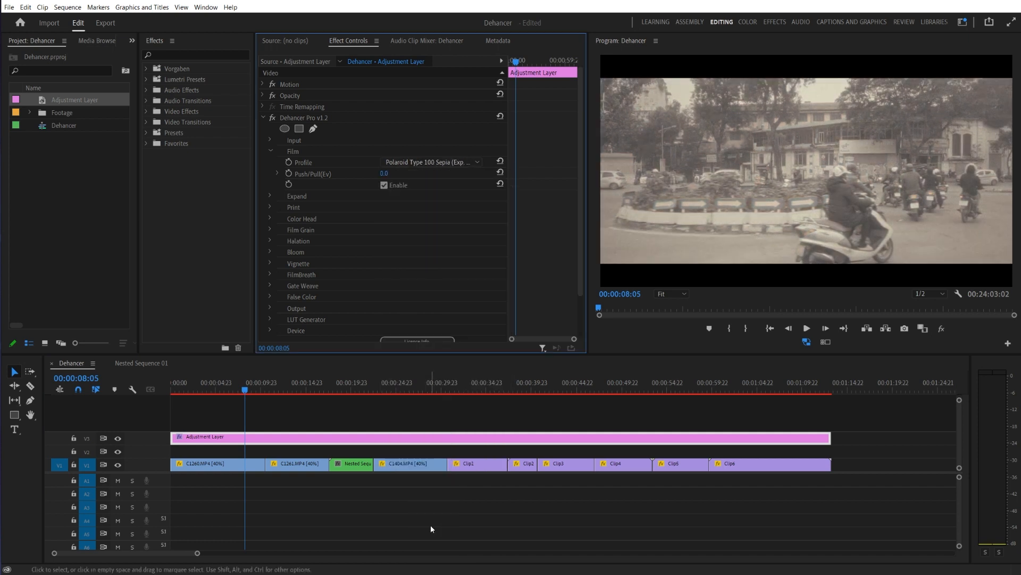
click(196, 390)
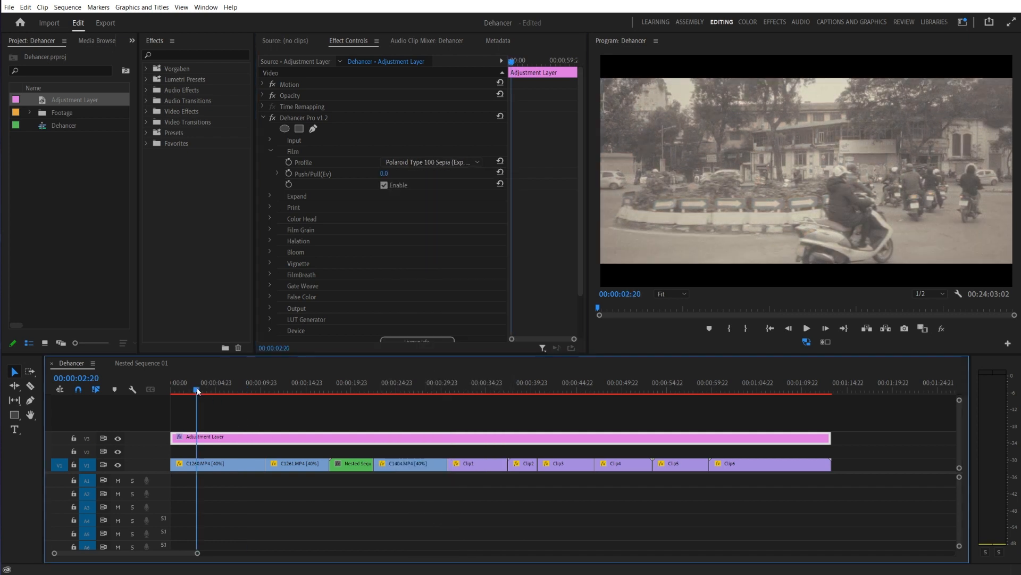
key(space)
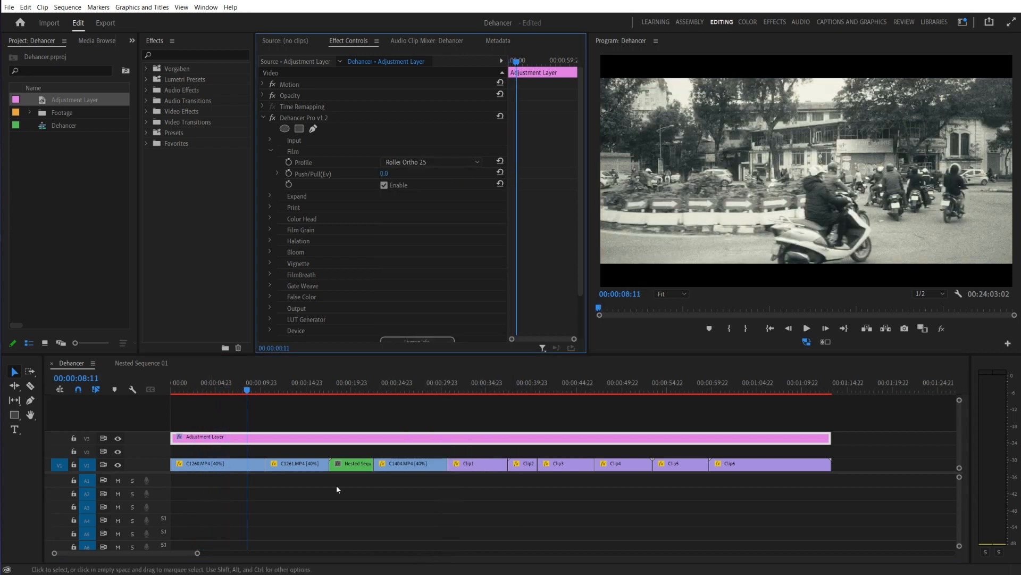
click(192, 384)
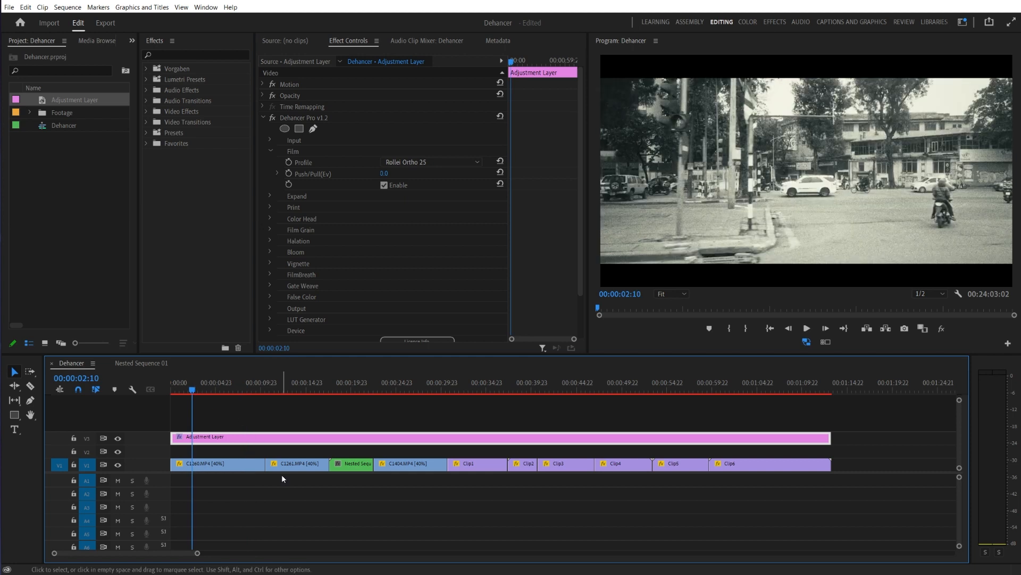
key(space)
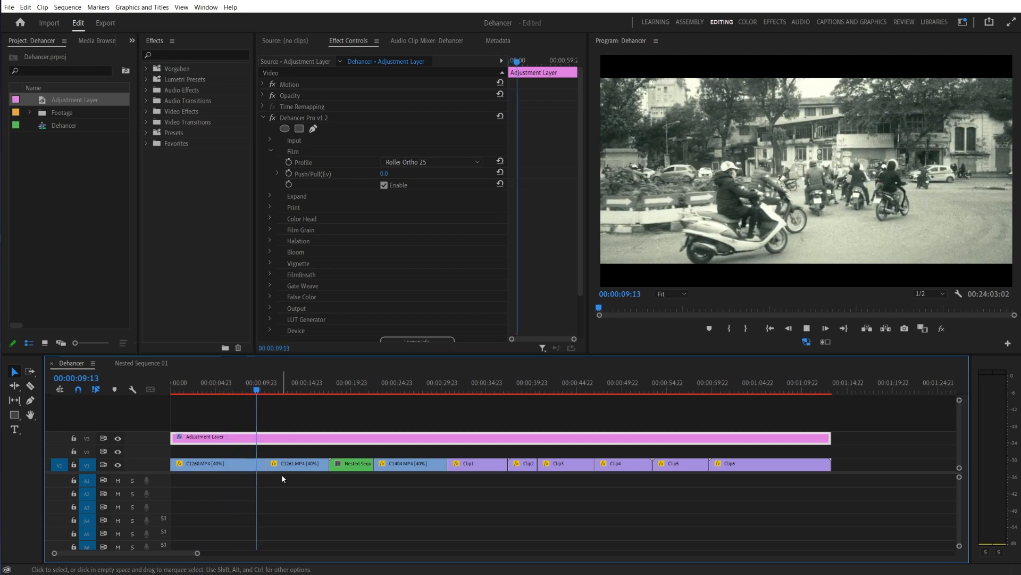
Set the film profile to Adox Color Implosion 100 and return the playhead to the start of the sequence.
click(432, 162)
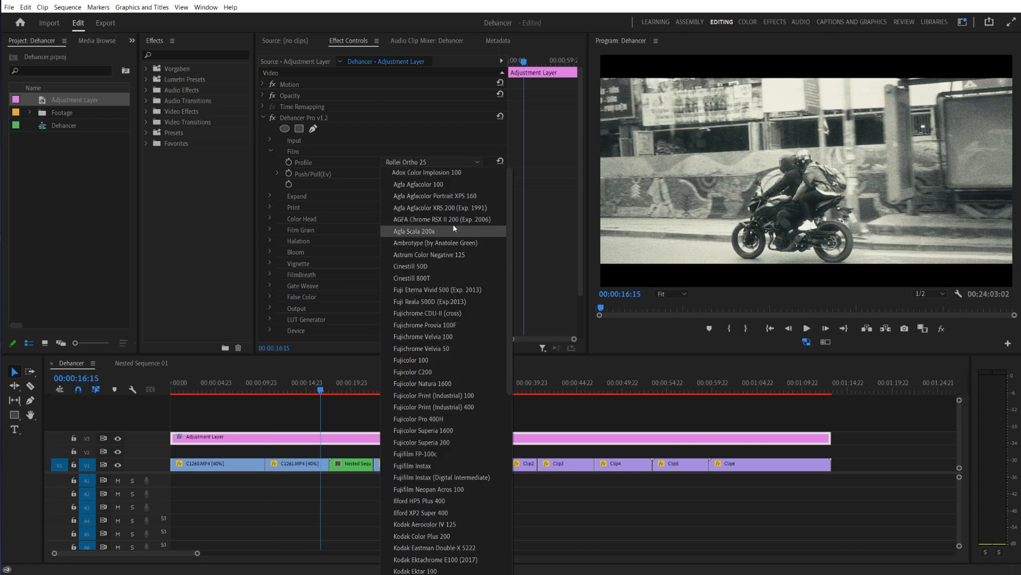
click(449, 174)
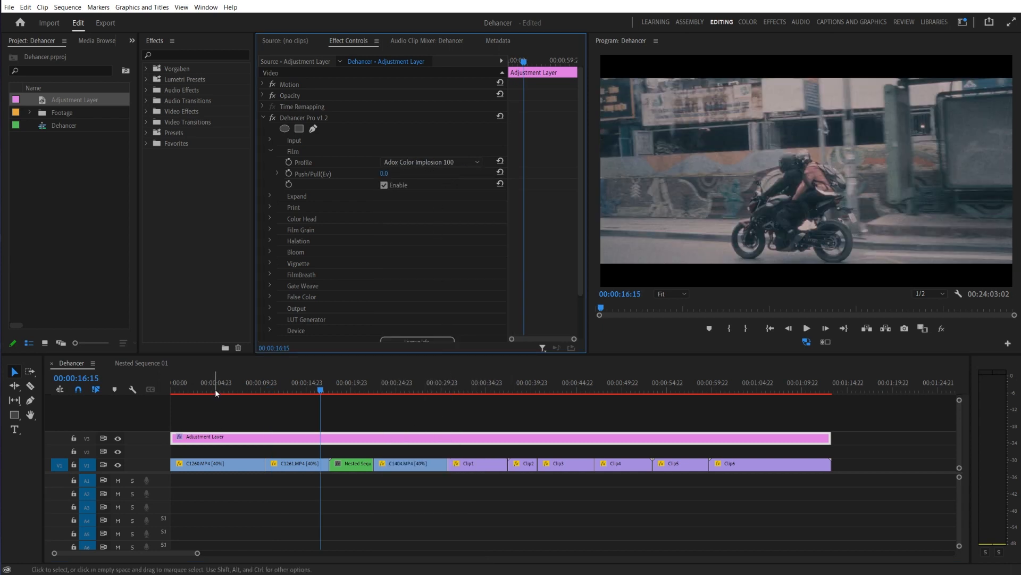
drag(218, 388, 170, 393)
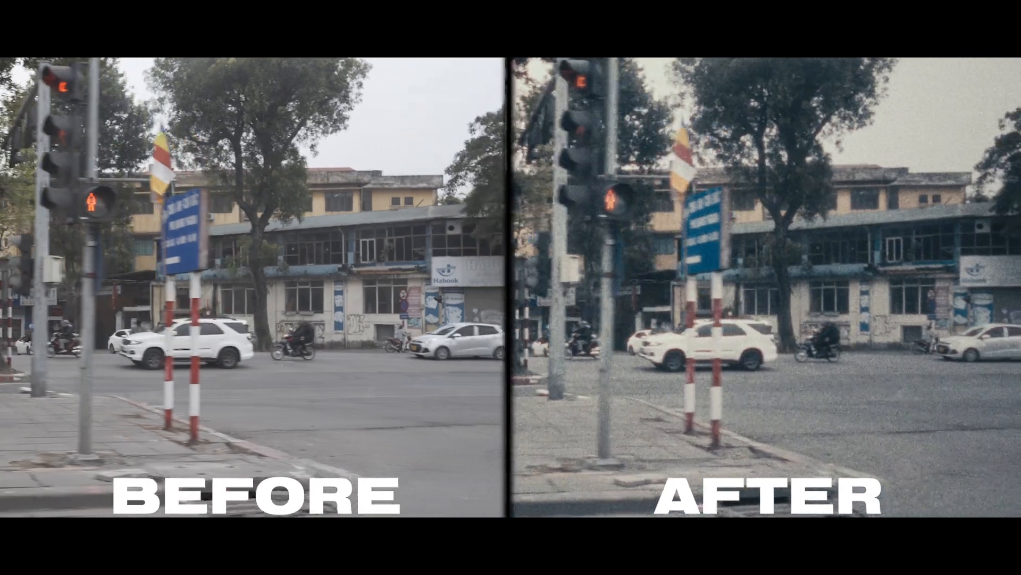